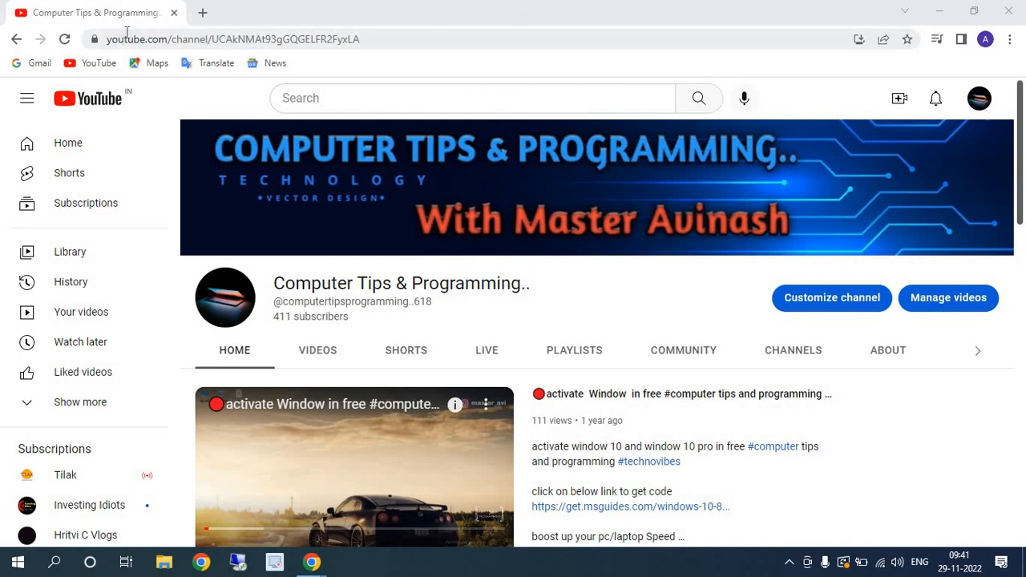
# - Search the web for "oracle java" in a new browser tab and open Oracle's Java Downloads page
pyautogui.click(202, 15)
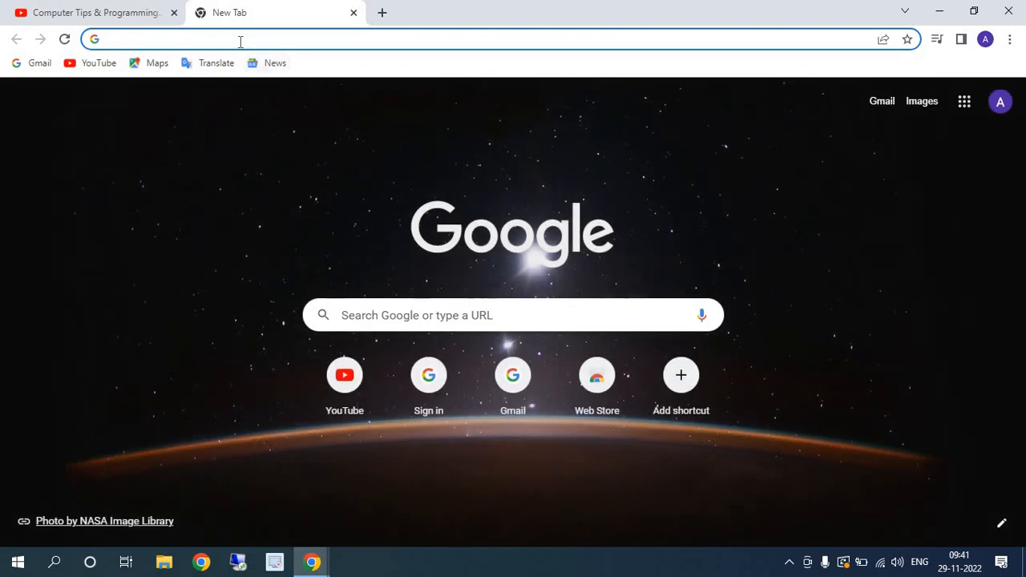
pyautogui.click(240, 40)
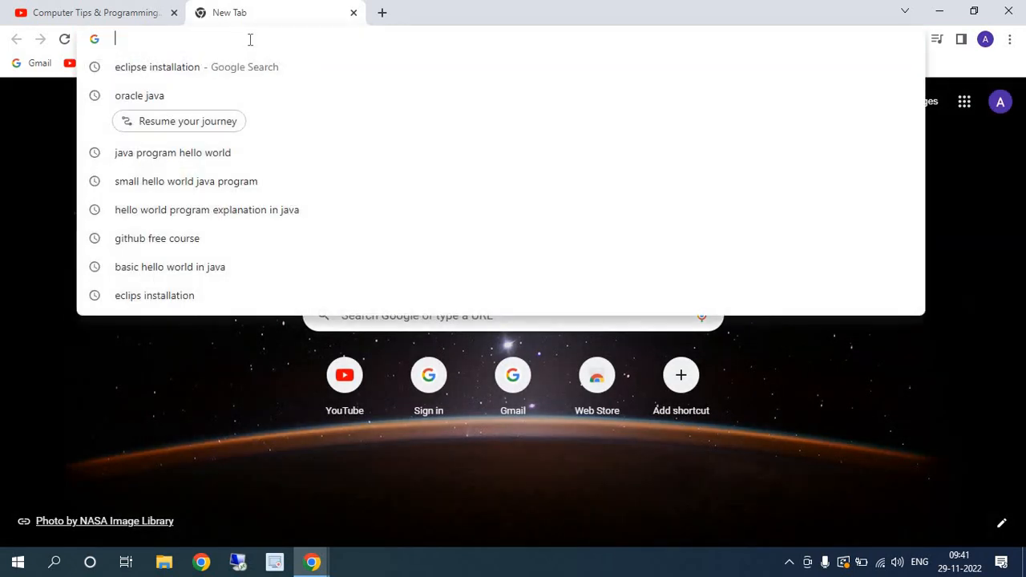
pyautogui.write('oracle')
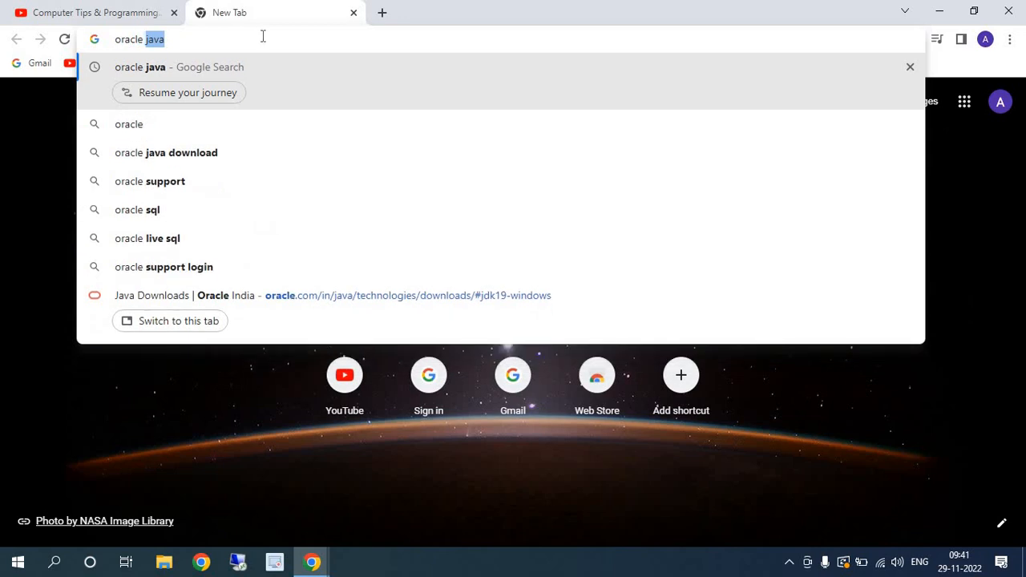
pyautogui.press('Return')
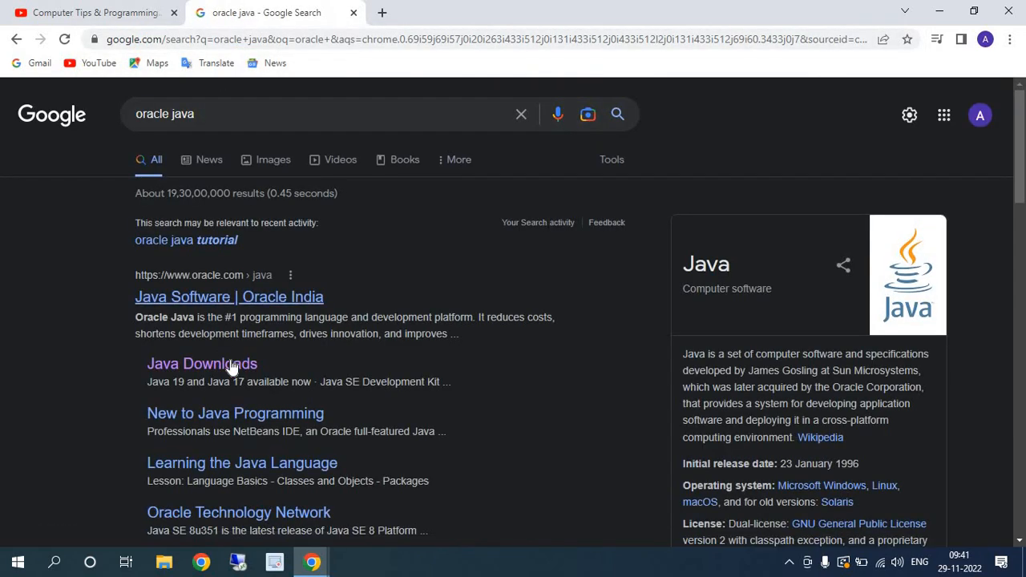
pyautogui.click(217, 365)
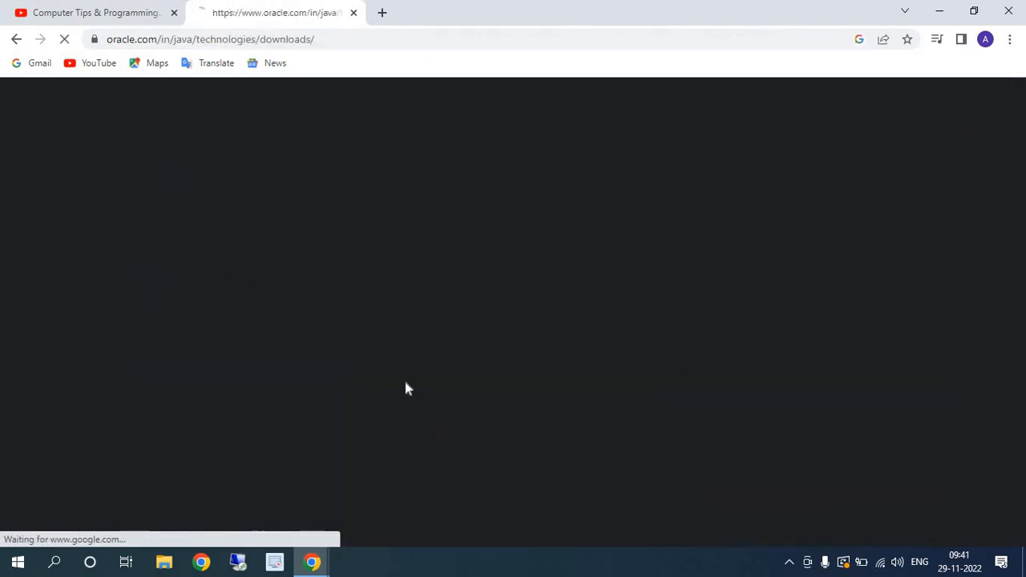
# - Display the Windows downloads for Java SE Development Kit 19.0.1 and review the available installers
pyautogui.scroll(-2, 421, 390)
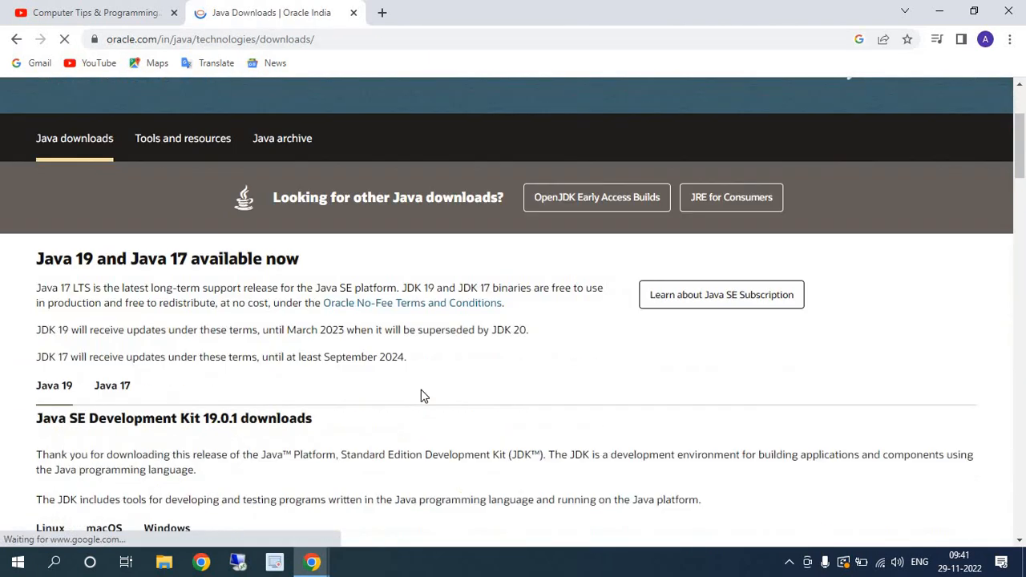
pyautogui.scroll(-2, 293, 357)
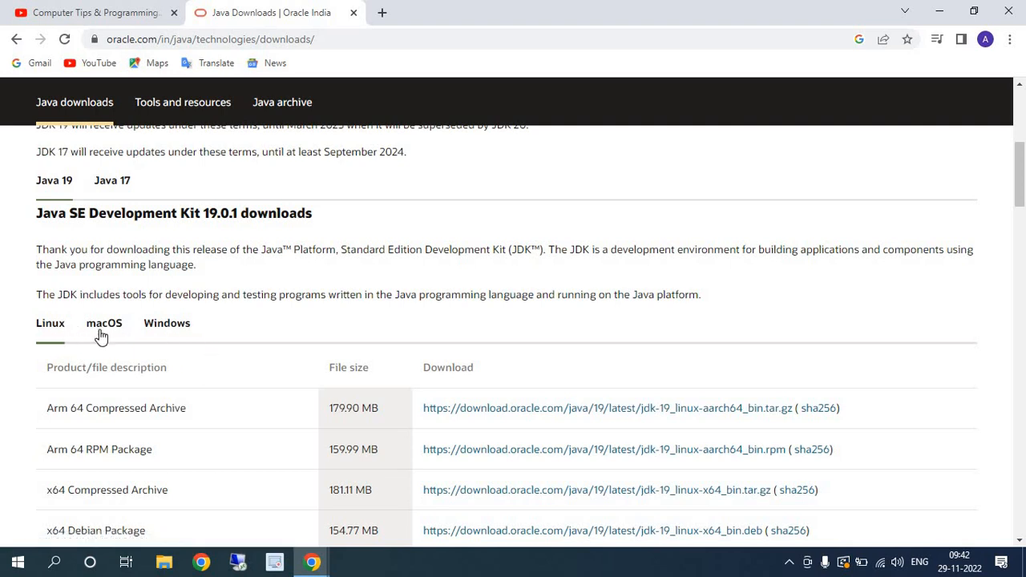
pyautogui.click(172, 324)
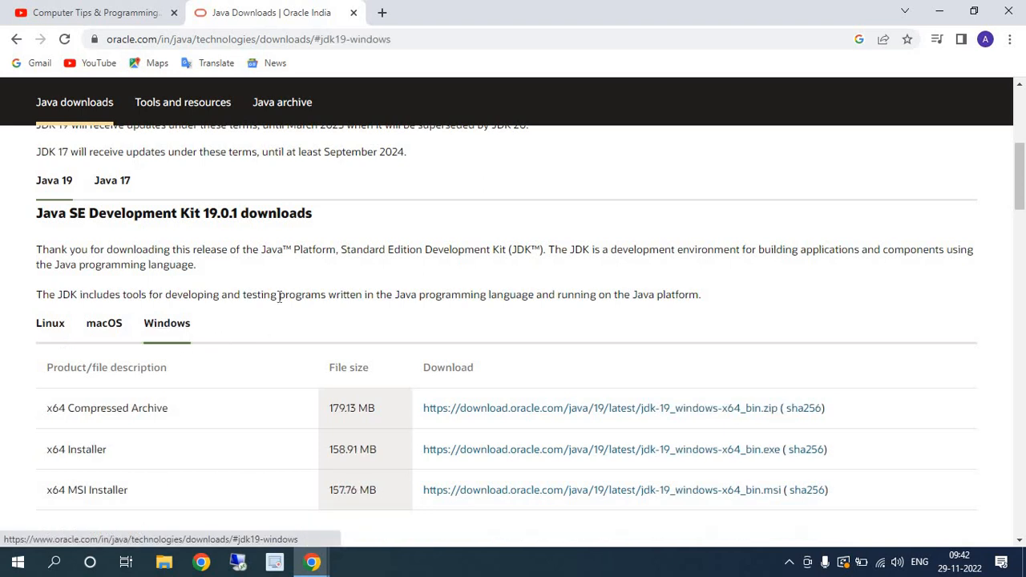
pyautogui.scroll(-1, 171, 378)
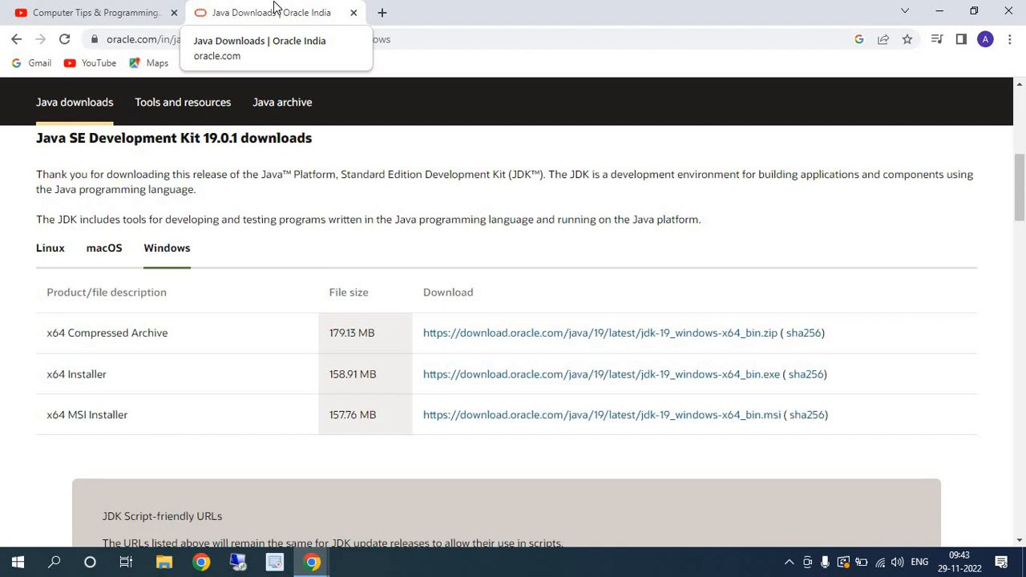
# - Search for "eclips installation" in another new tab and open the Eclipse Installer 2022-09 R page
pyautogui.click(382, 13)
pyautogui.click(384, 43)
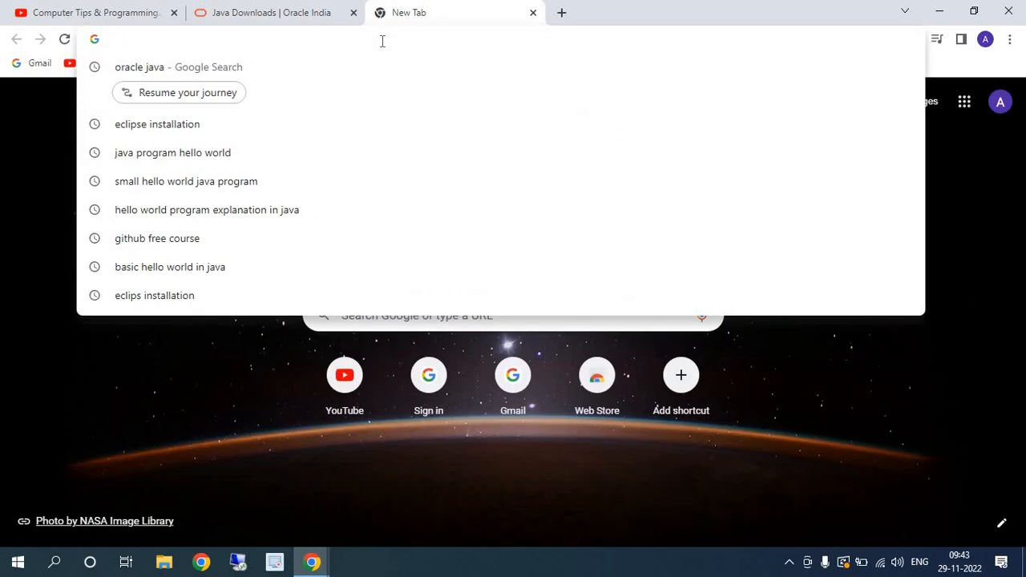
pyautogui.write('ex')
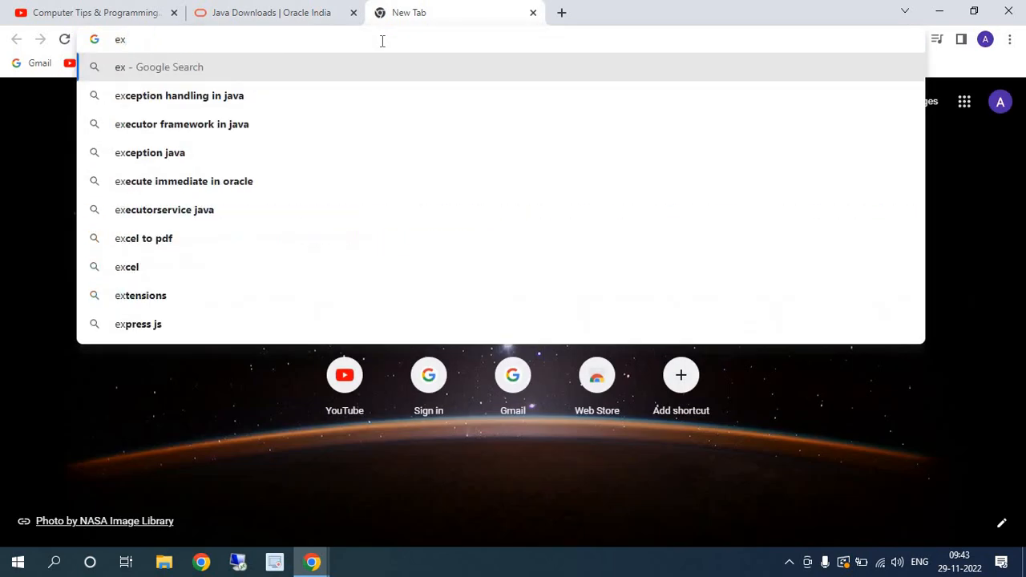
pyautogui.press('BackSpace')
pyautogui.write('clip')
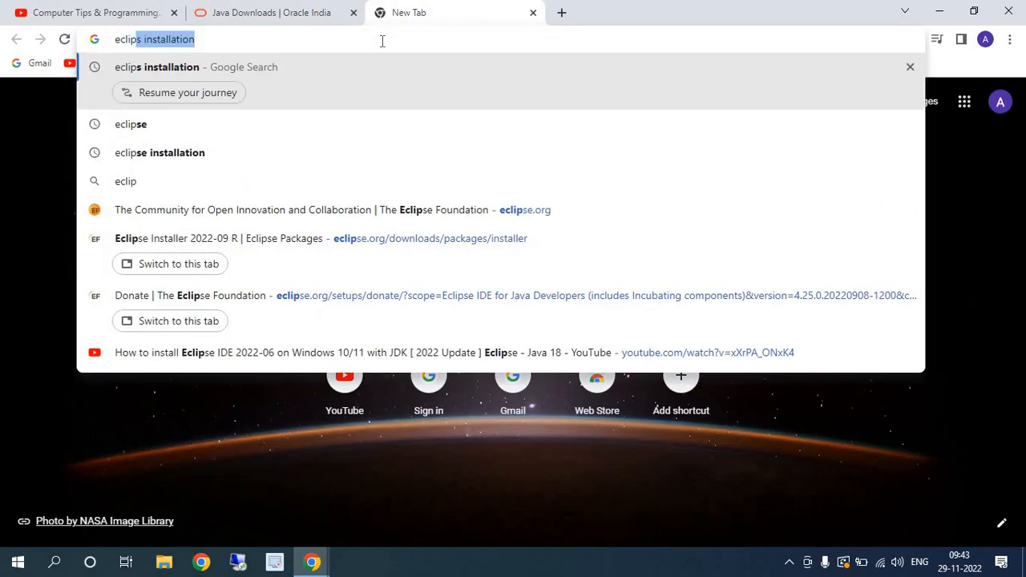
pyautogui.write('s')
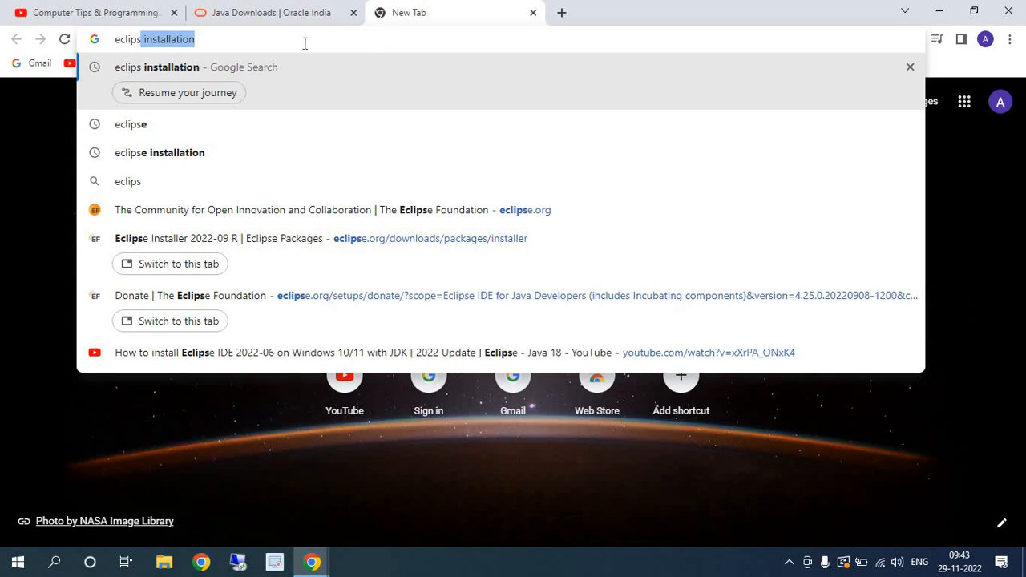
pyautogui.press('Return')
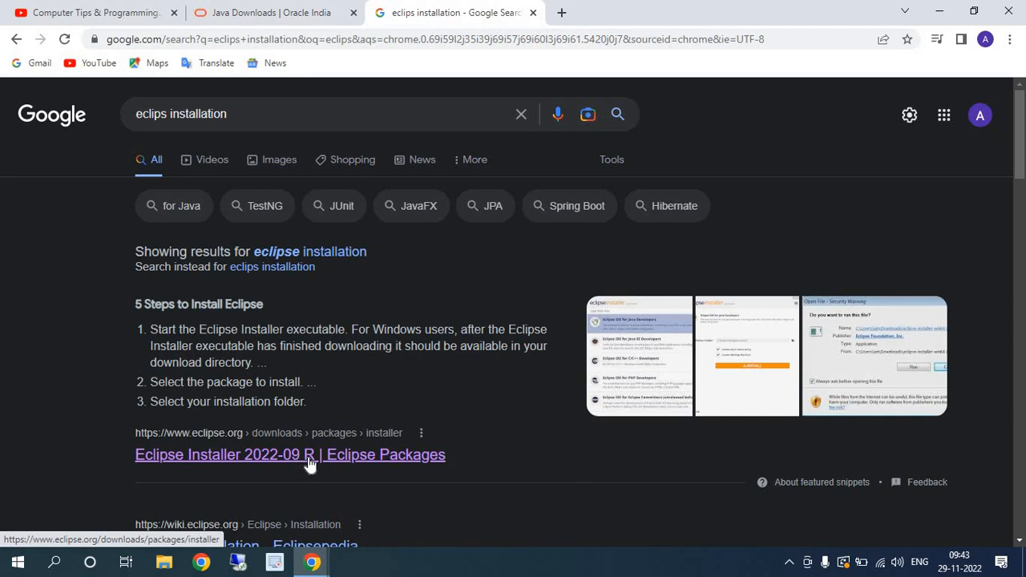
pyautogui.click(445, 453)
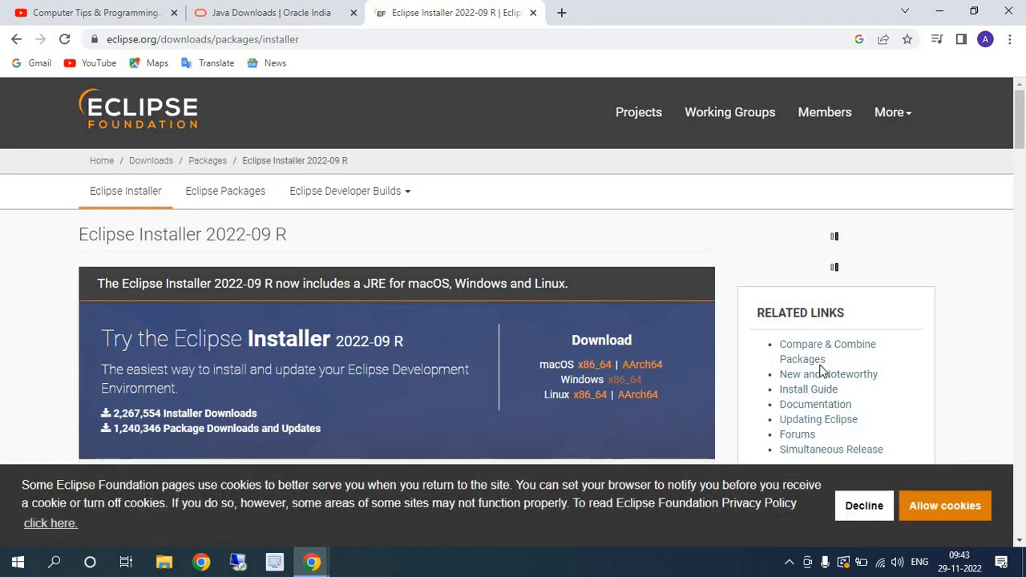
# - Look through the Eclipse Installer page for the download option, the installation steps and the package choices
pyautogui.scroll(-3, 821, 370)
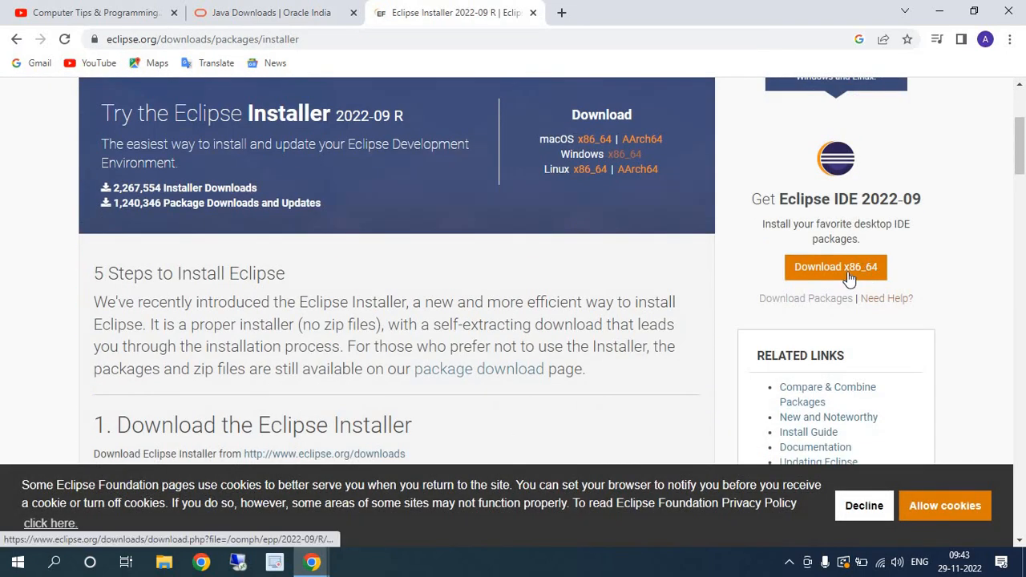
pyautogui.scroll(-3, 444, 368)
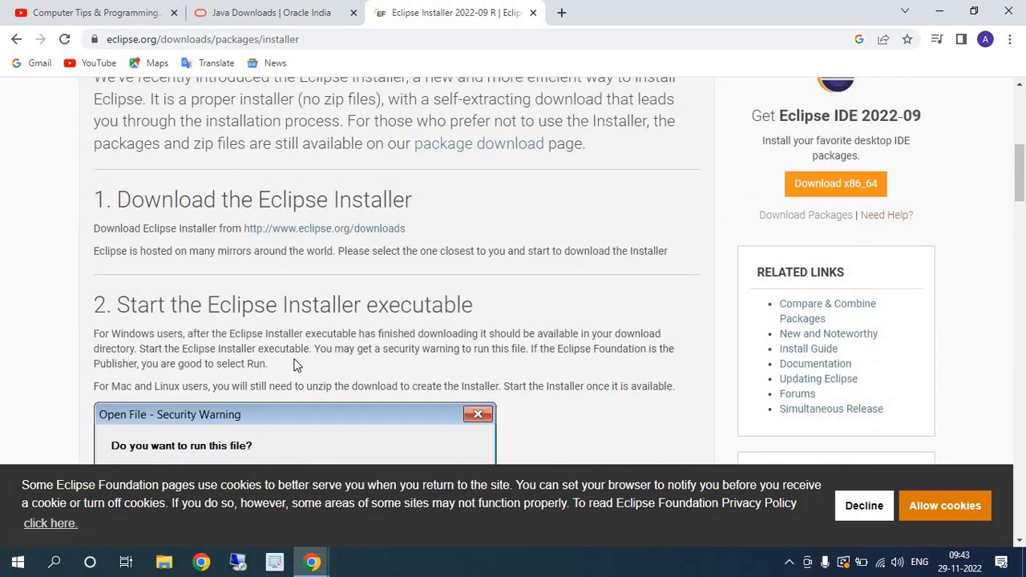
pyautogui.scroll(-2, 294, 364)
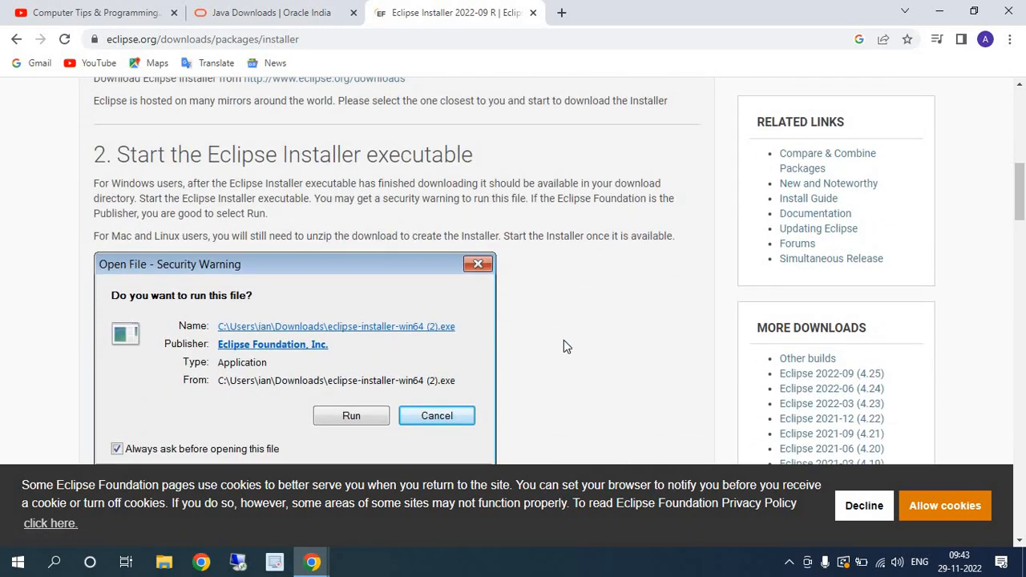
pyautogui.scroll(-10, 563, 347)
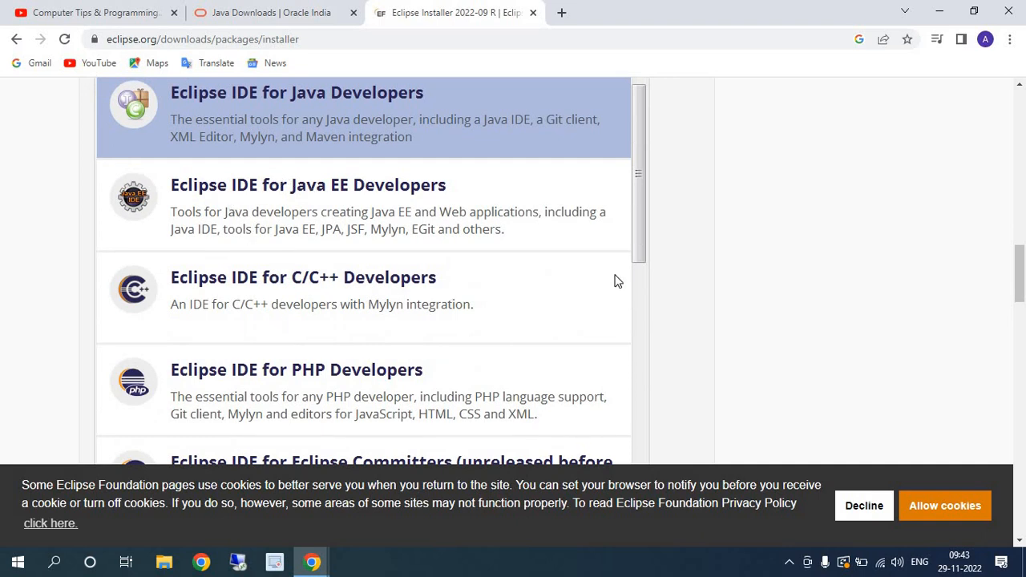
pyautogui.scroll(4, 650, 320)
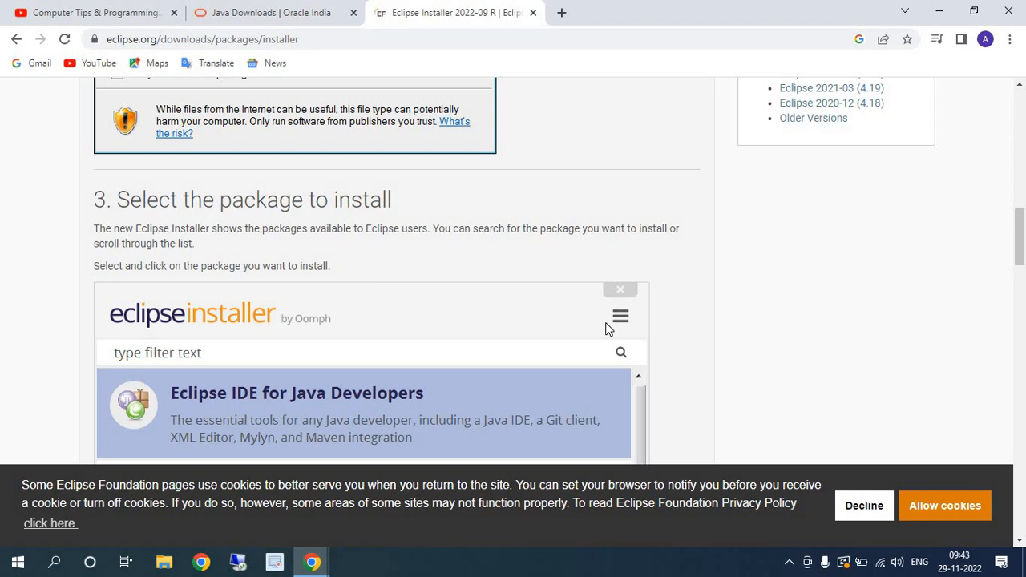
# - Switch to File Explorer, launch jdk-19_windows-x64_bin from the Downloads folder, and minimize the Explorer window
pyautogui.click(164, 564)
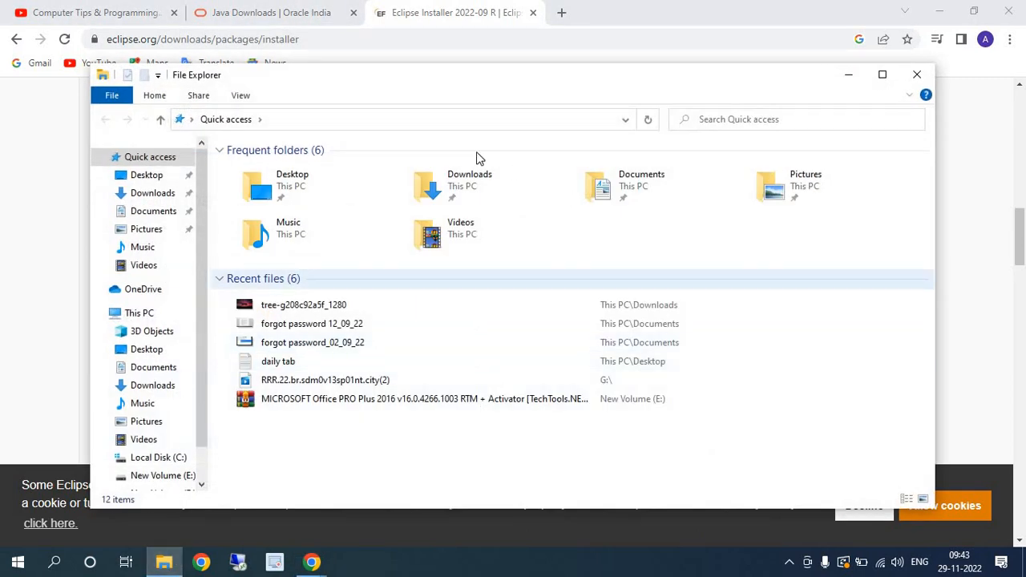
pyautogui.click(154, 193)
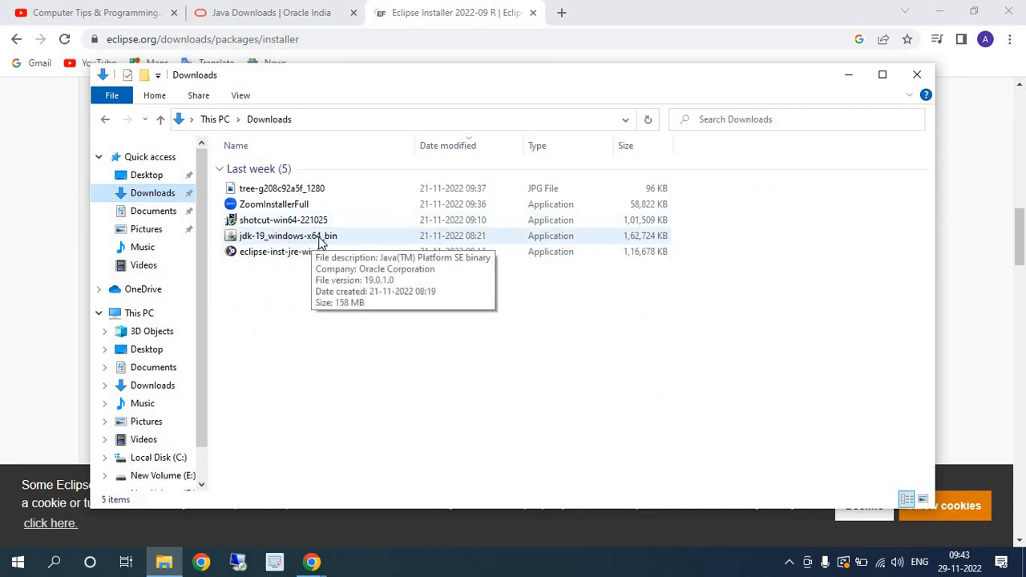
pyautogui.doubleClick(318, 240)
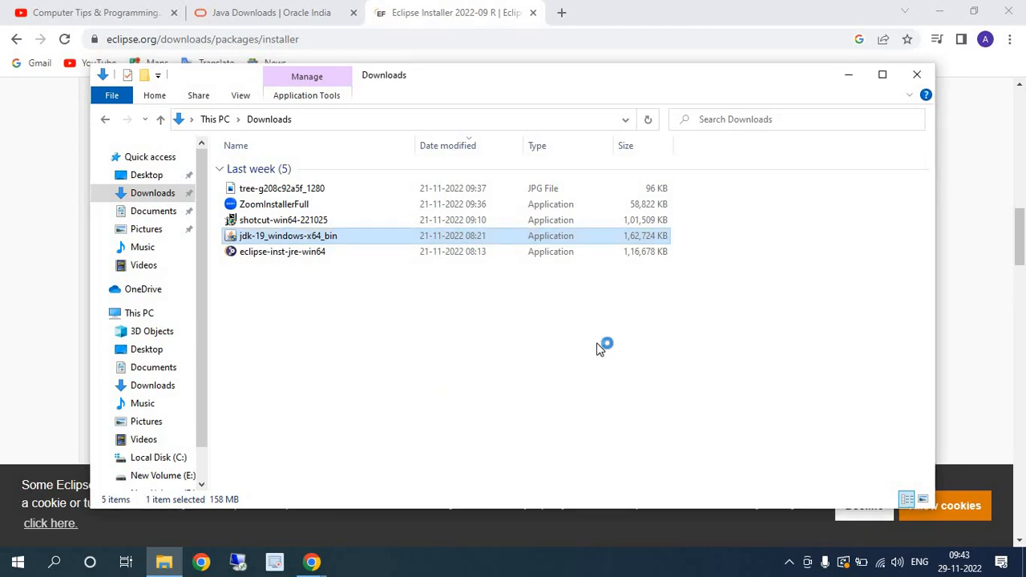
pyautogui.click(848, 75)
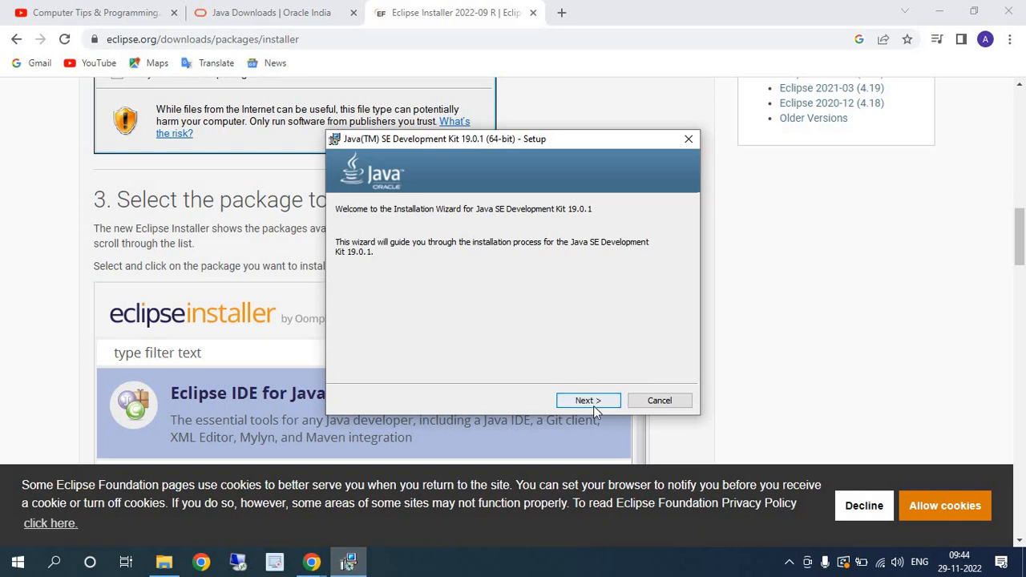
# - Install Java SE Development Kit 19.0.1 into the default folder C:\Program Files\Java\jdk-19\ and close the setup wizard
pyautogui.click(587, 400)
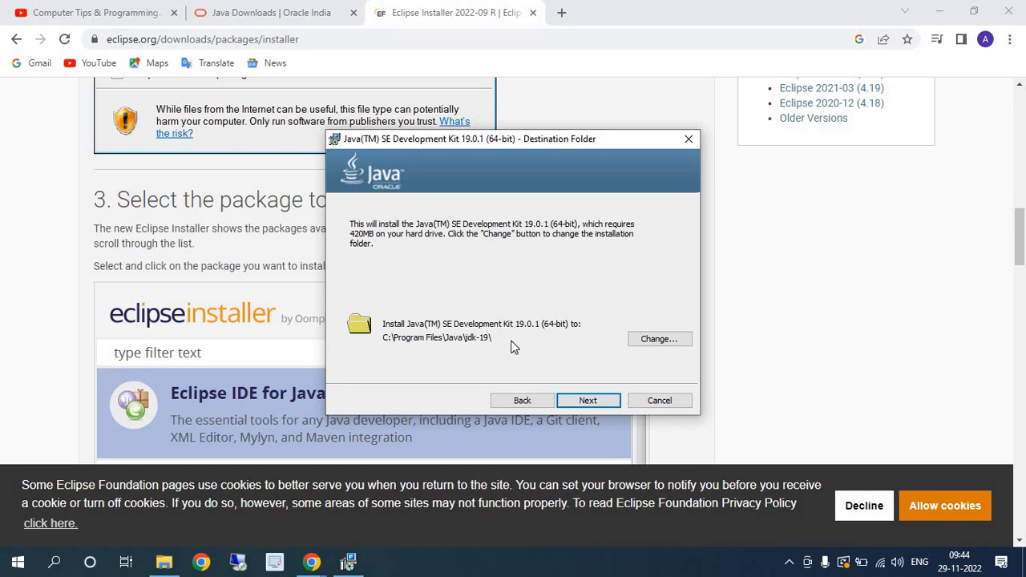
pyautogui.click(588, 401)
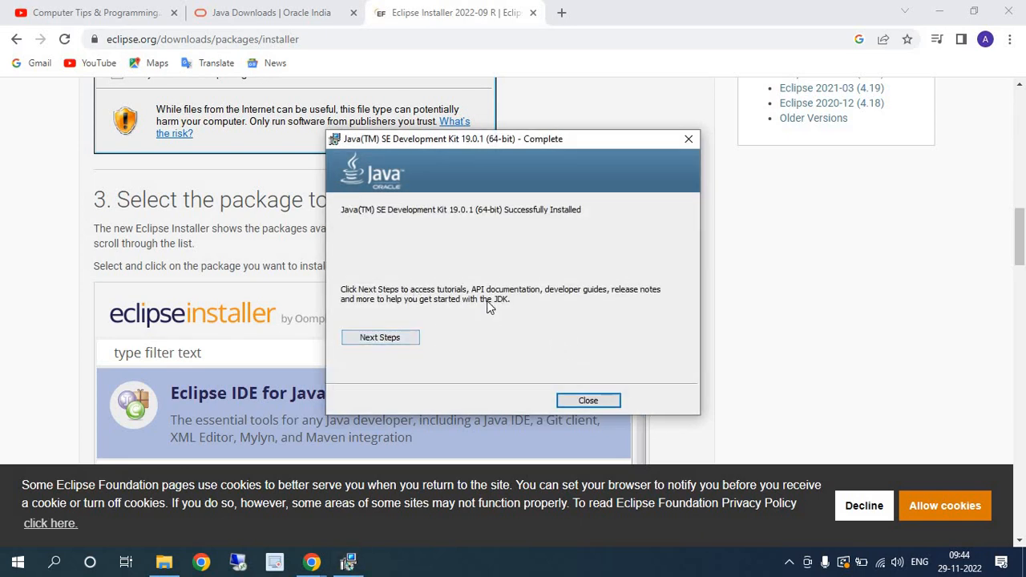
pyautogui.click(587, 401)
# - Return to File Explorer, browse to C:\Program Files\Java\jdk-19 and select the folder's full path
pyautogui.click(163, 562)
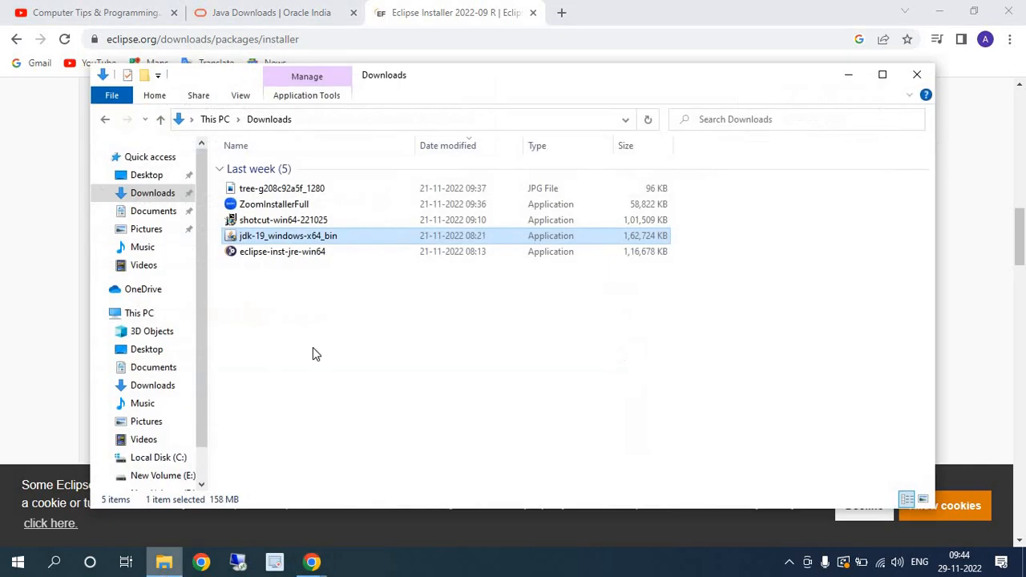
pyautogui.click(215, 118)
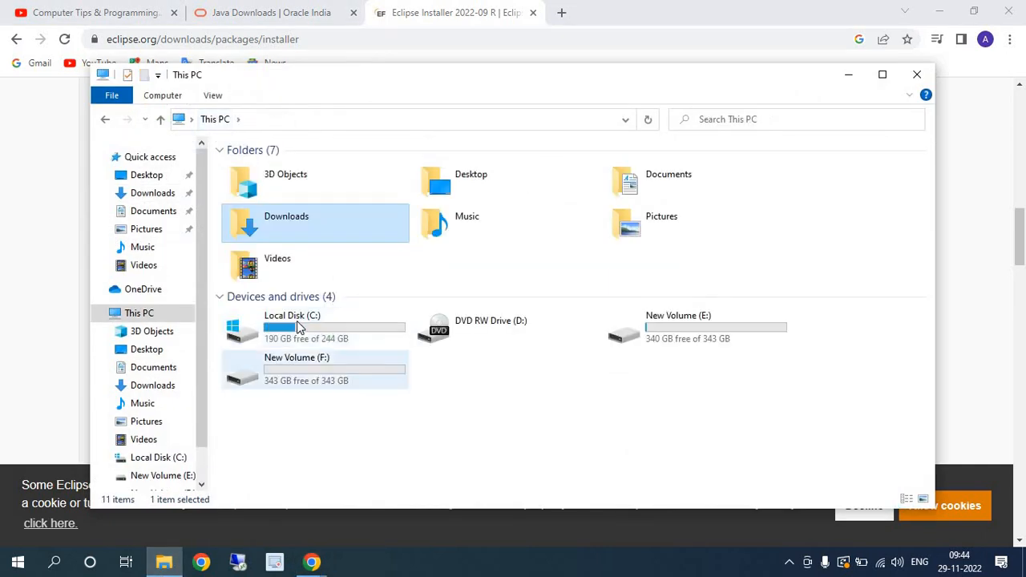
pyautogui.click(298, 327)
pyautogui.doubleClick(298, 327)
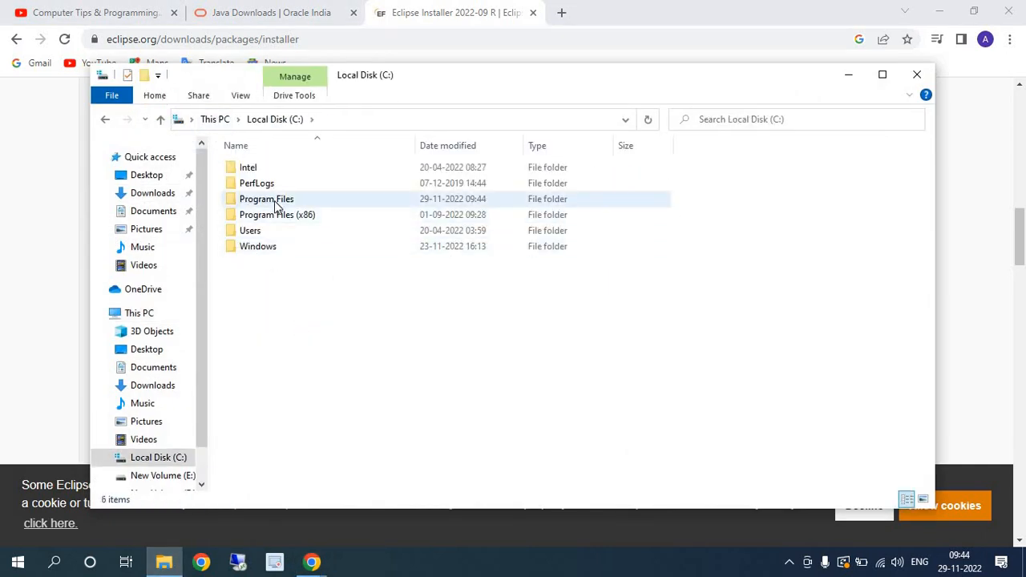
pyautogui.click(275, 205)
pyautogui.doubleClick(275, 205)
pyautogui.doubleClick(264, 247)
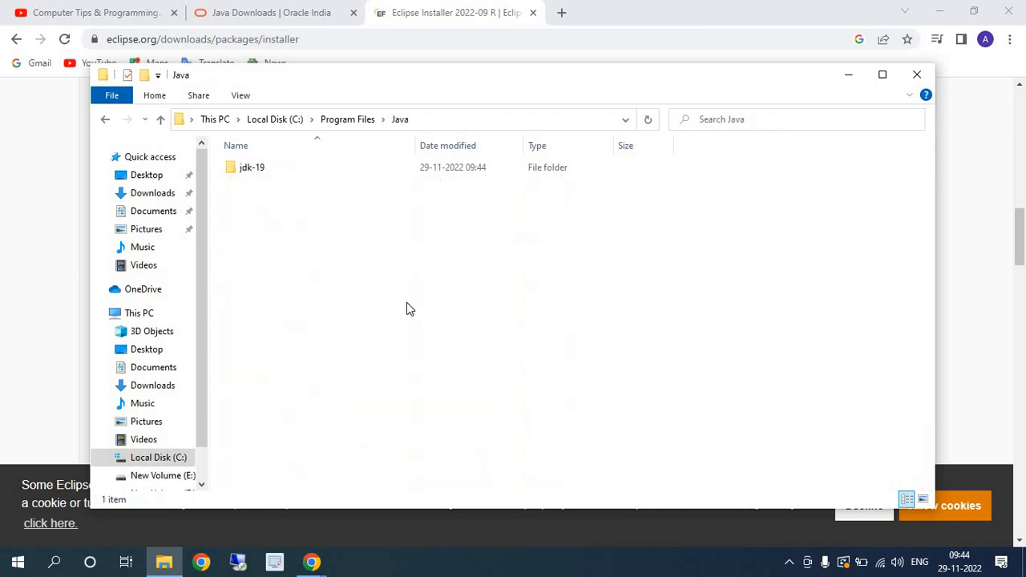
pyautogui.click(274, 175)
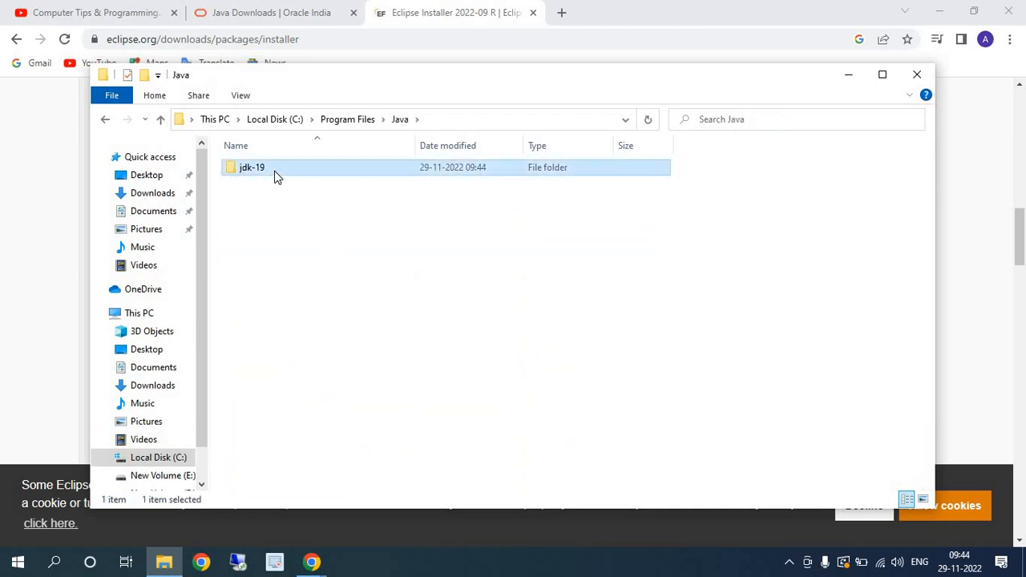
pyautogui.doubleClick(274, 171)
pyautogui.click(516, 120)
pyautogui.hotkey('ctrl', 'c')
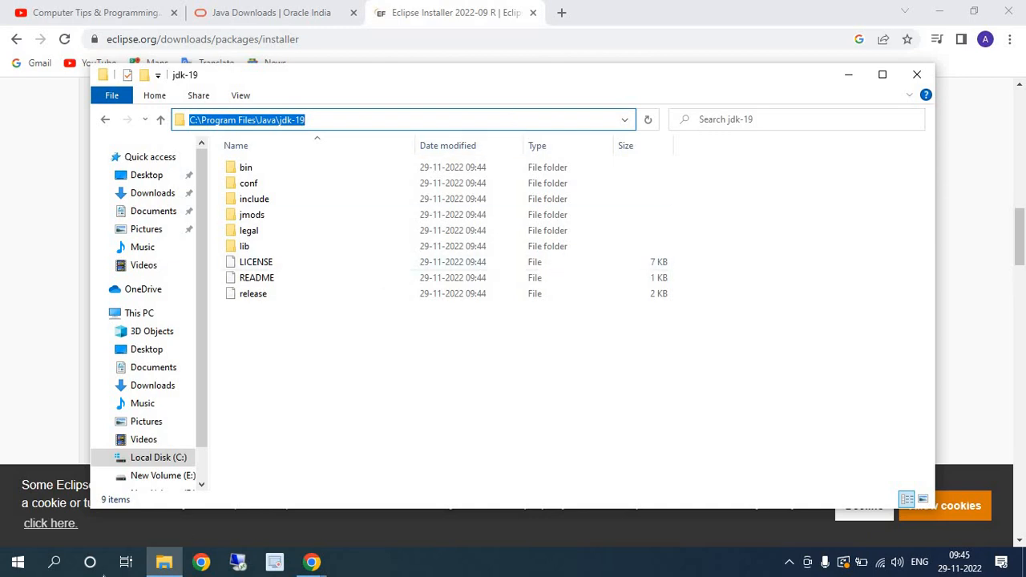
# - Open the Environment Variables dialog through the Windows system environment variables settings
pyautogui.click(54, 566)
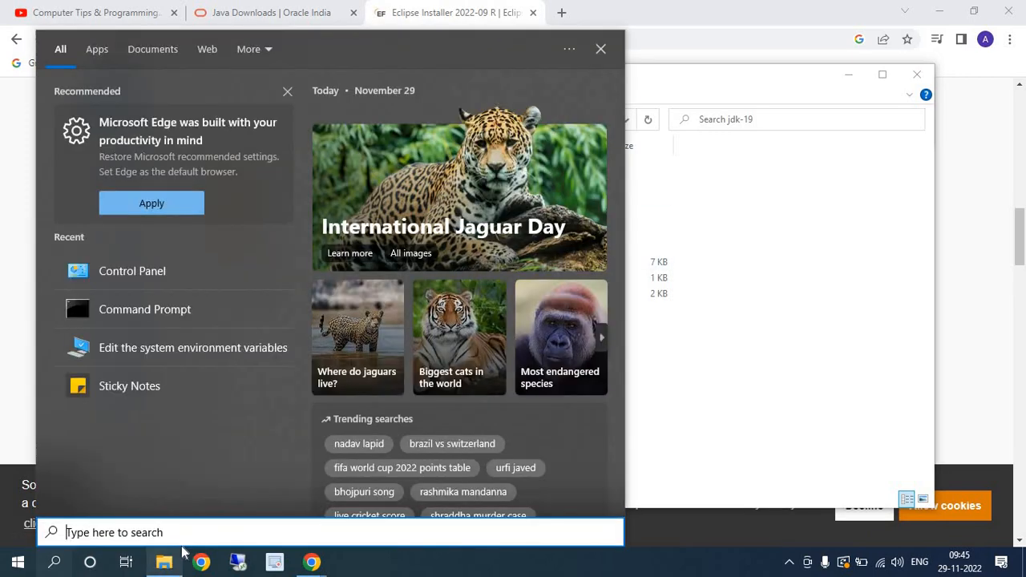
pyautogui.click(194, 348)
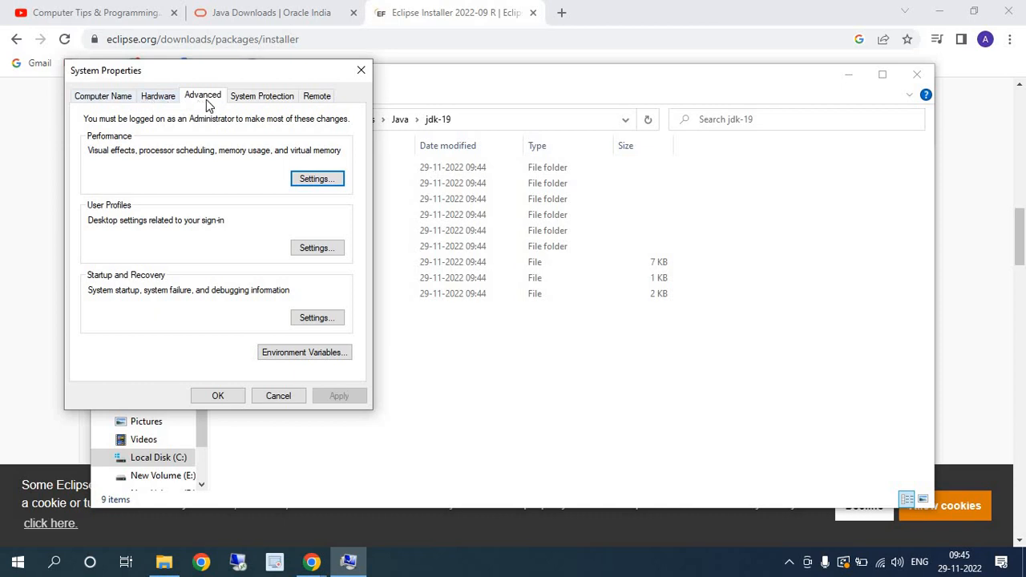
pyautogui.click(304, 353)
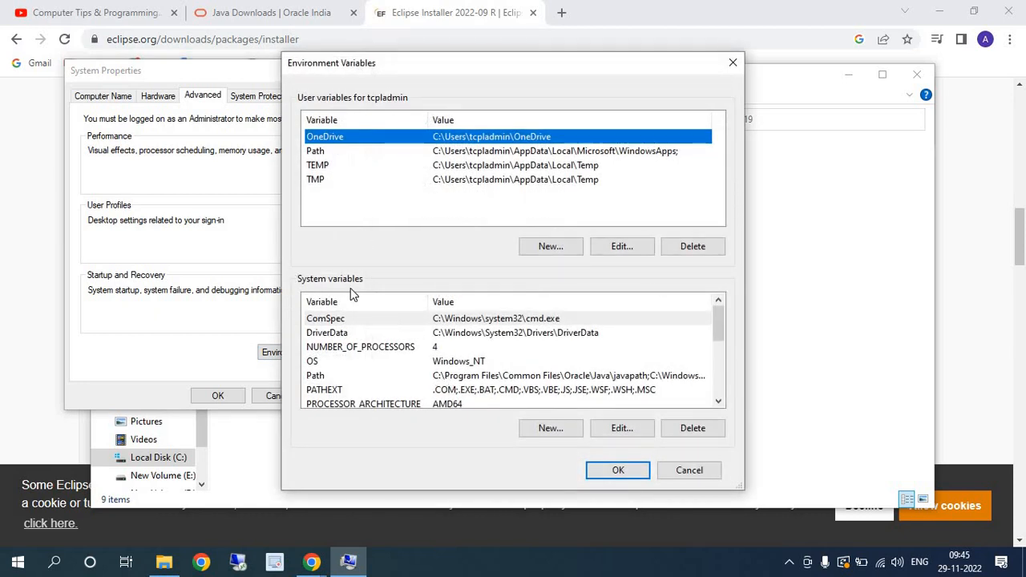
# - Add C:\Program Files\Java\jdk-19 as a new entry to the system Path variable and confirm the environment variable changes
pyautogui.scroll(-2, 427, 346)
pyautogui.scroll(2, 425, 350)
pyautogui.click(437, 377)
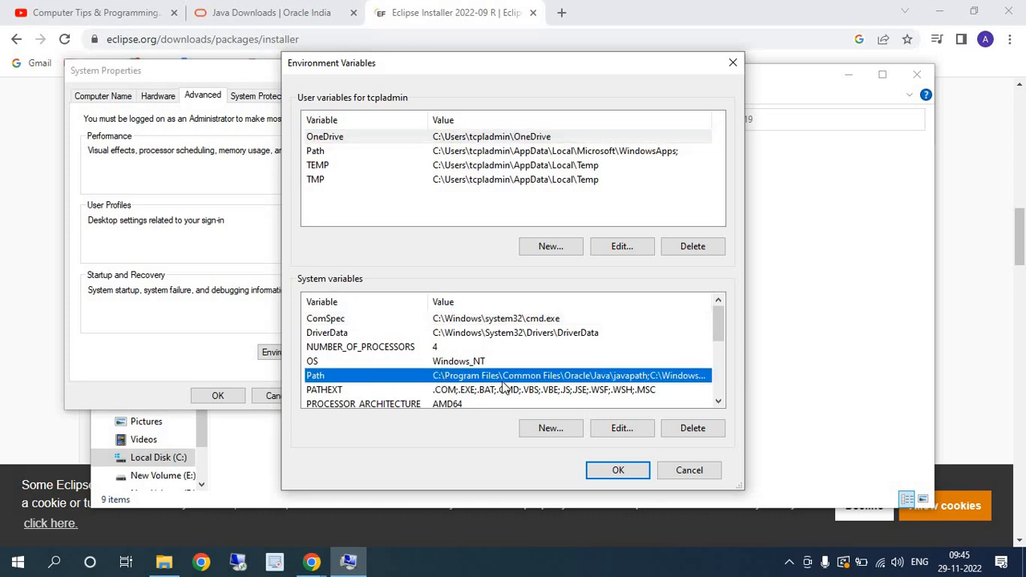
pyautogui.click(622, 428)
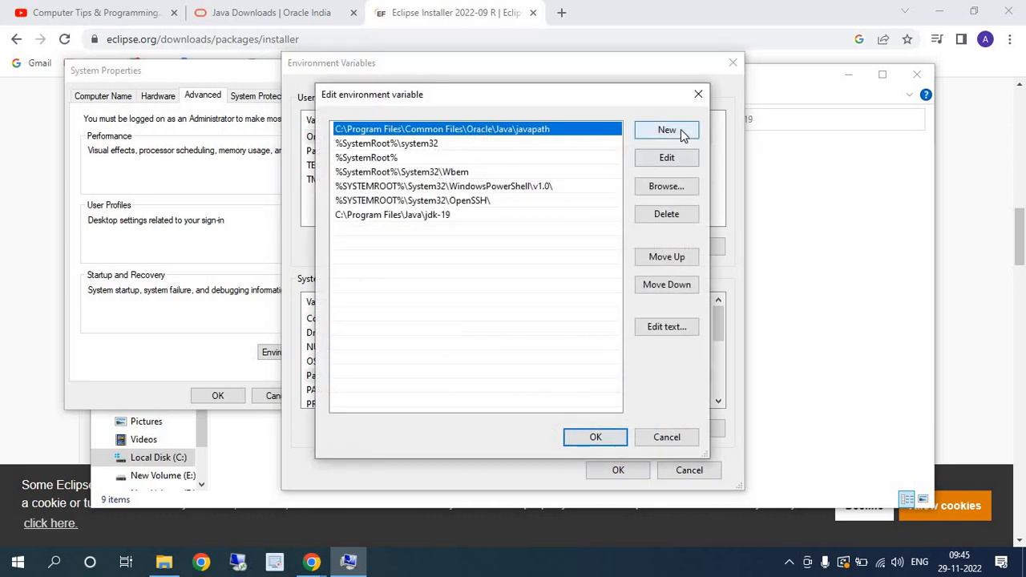
pyautogui.click(680, 130)
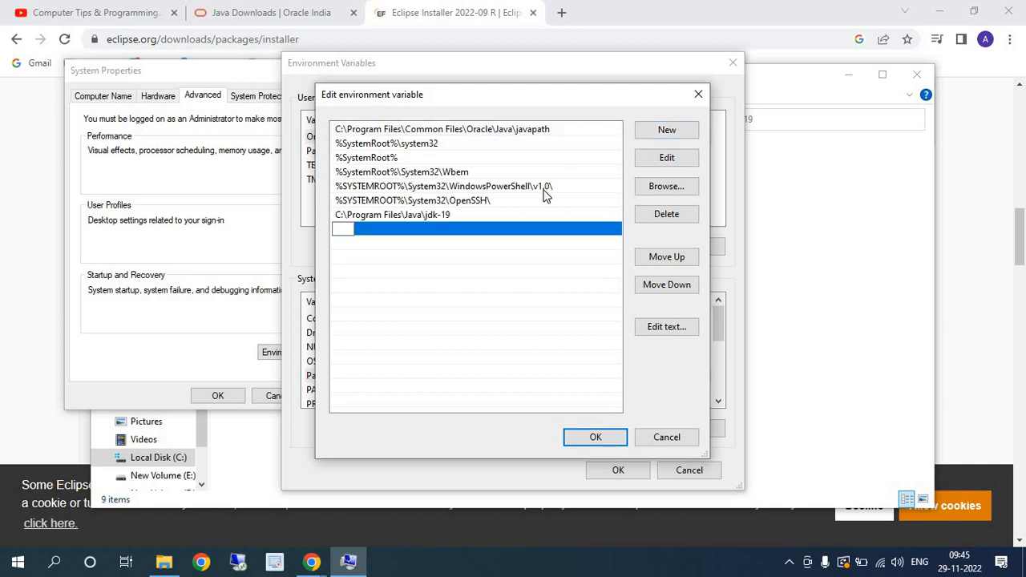
pyautogui.hotkey('ctrl', 'v')
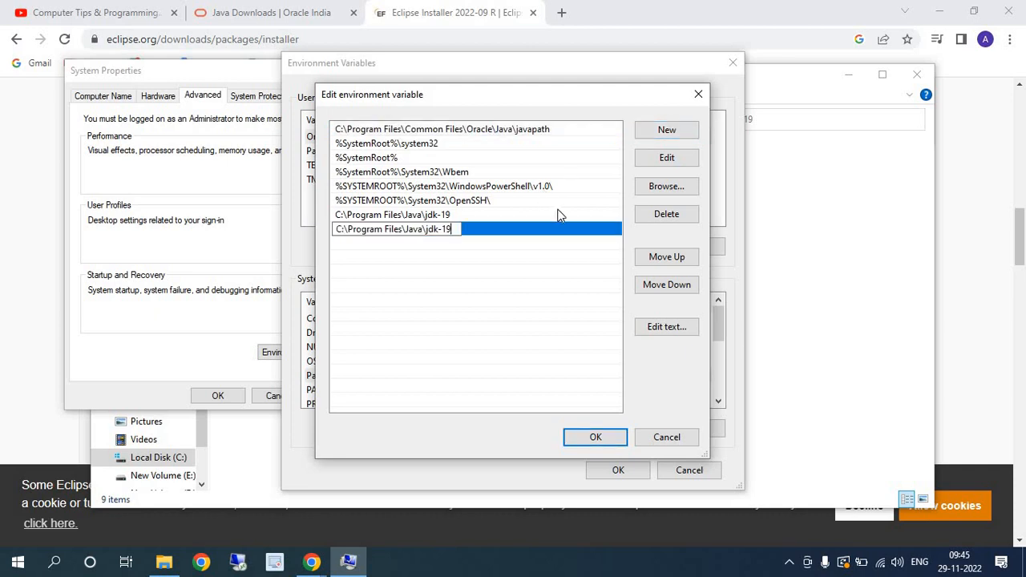
pyautogui.click(595, 439)
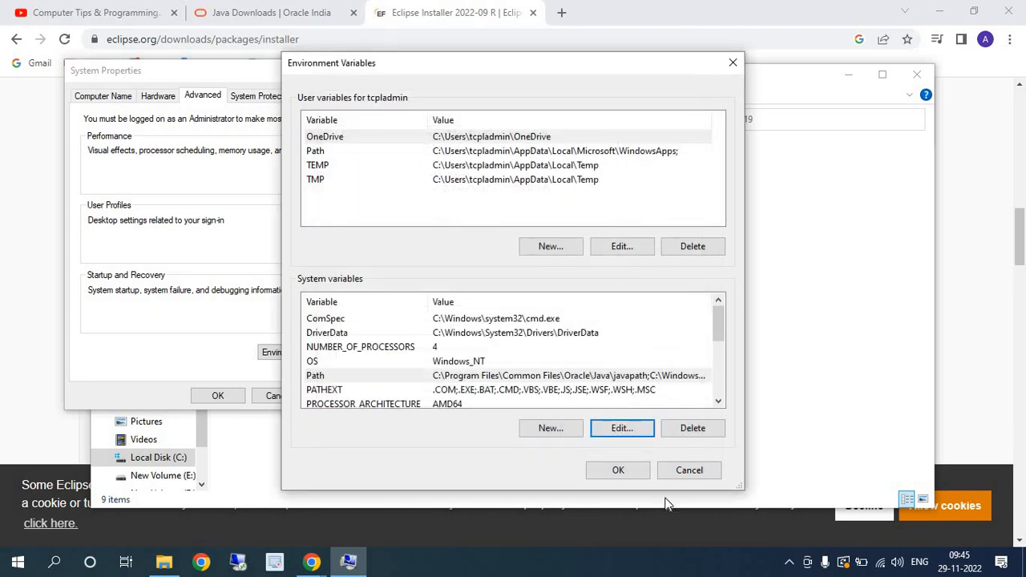
pyautogui.click(618, 470)
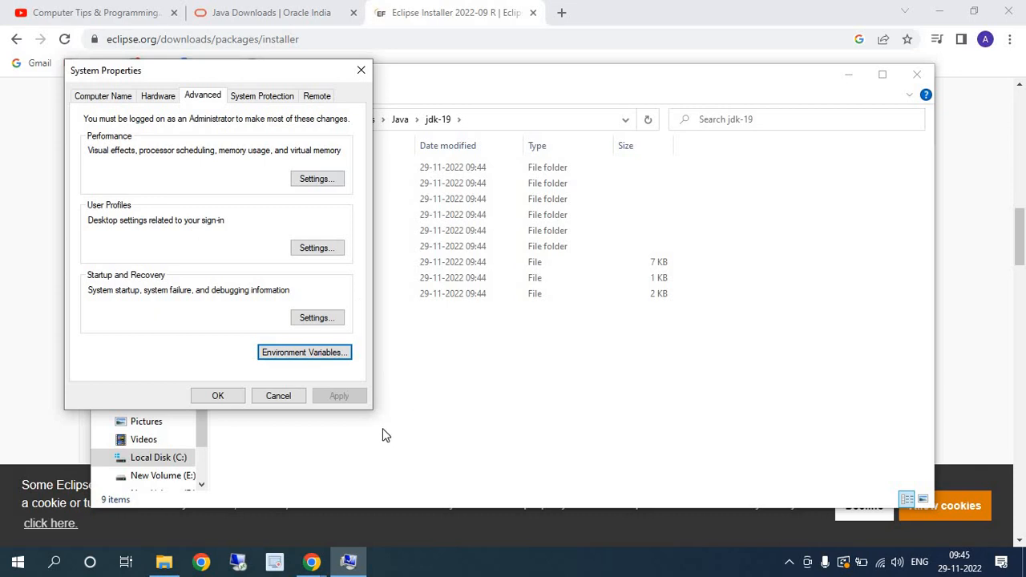
# - Open Command Prompt and check the installed Java version with java --version
pyautogui.click(57, 562)
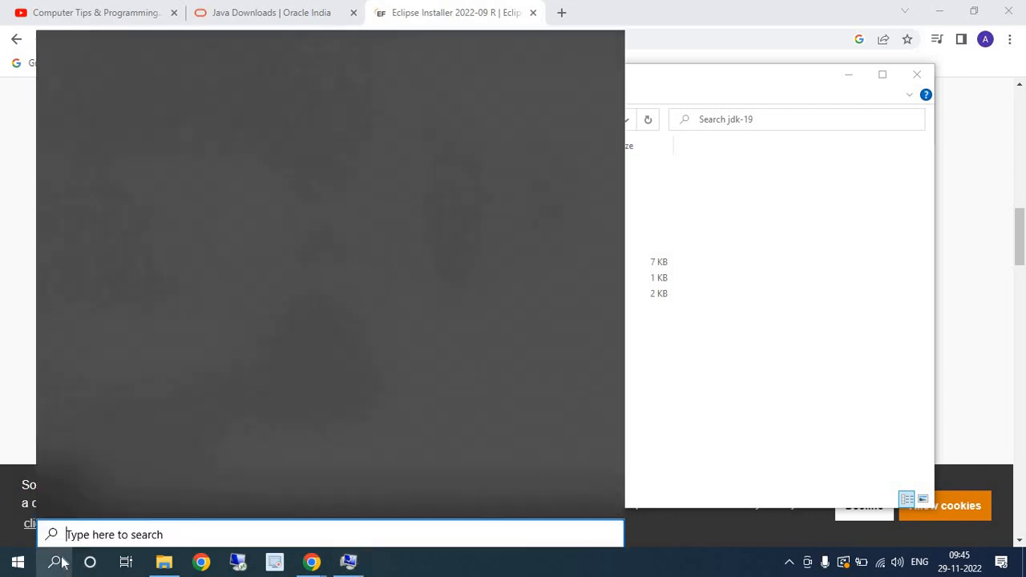
pyautogui.write('cmd')
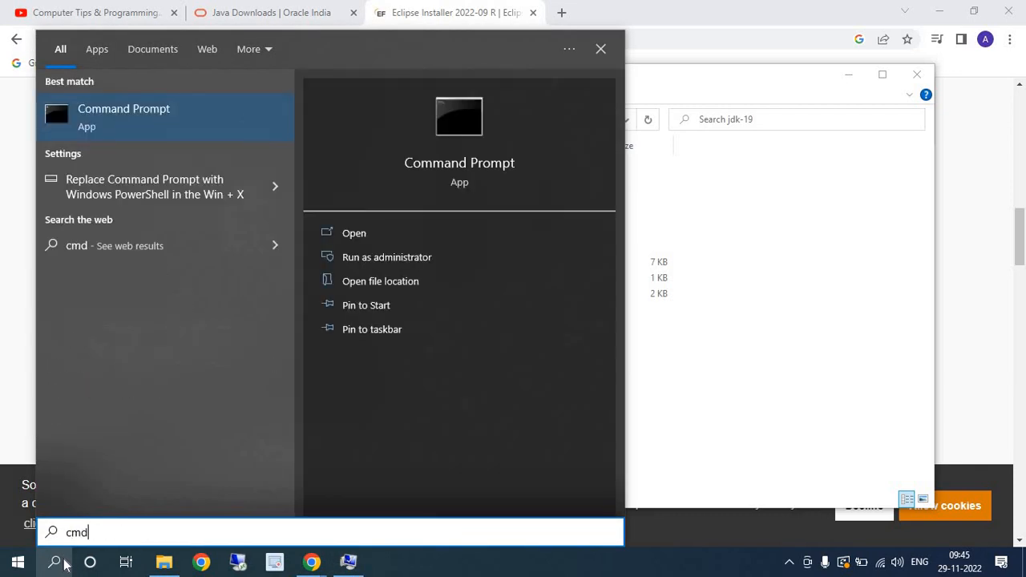
pyautogui.press('Return')
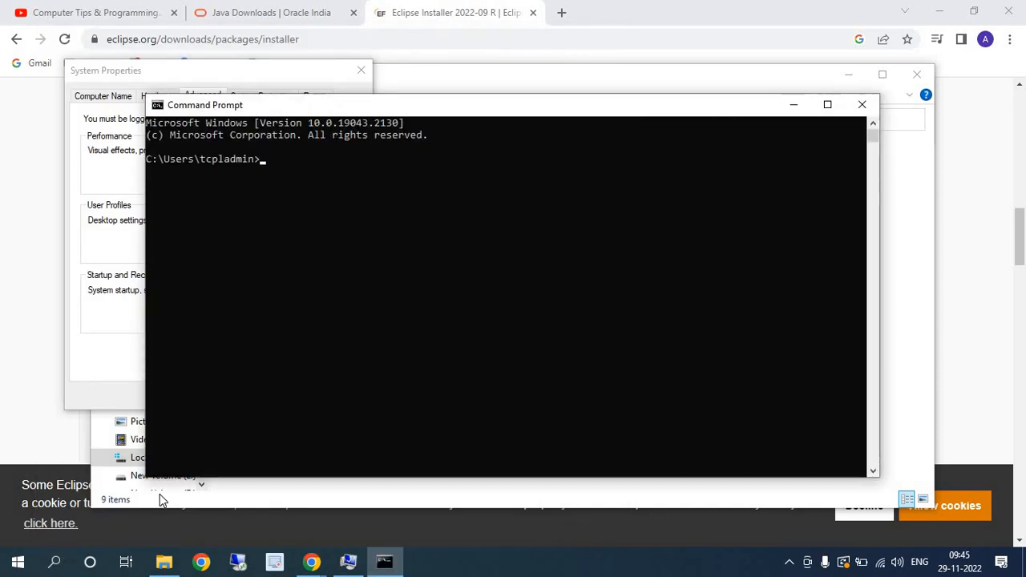
pyautogui.write('ja')
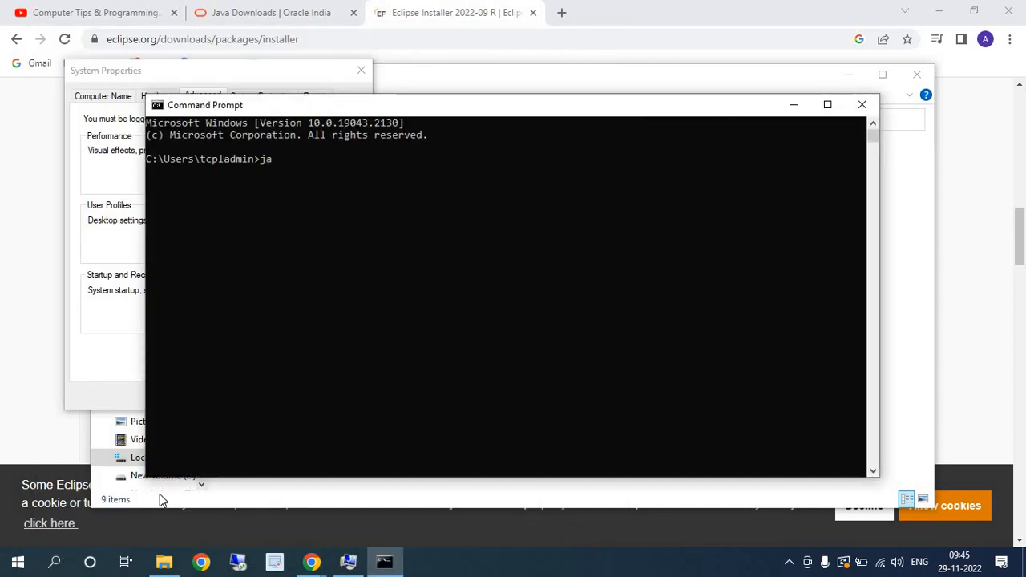
pyautogui.write('va --version')
pyautogui.press('Return')
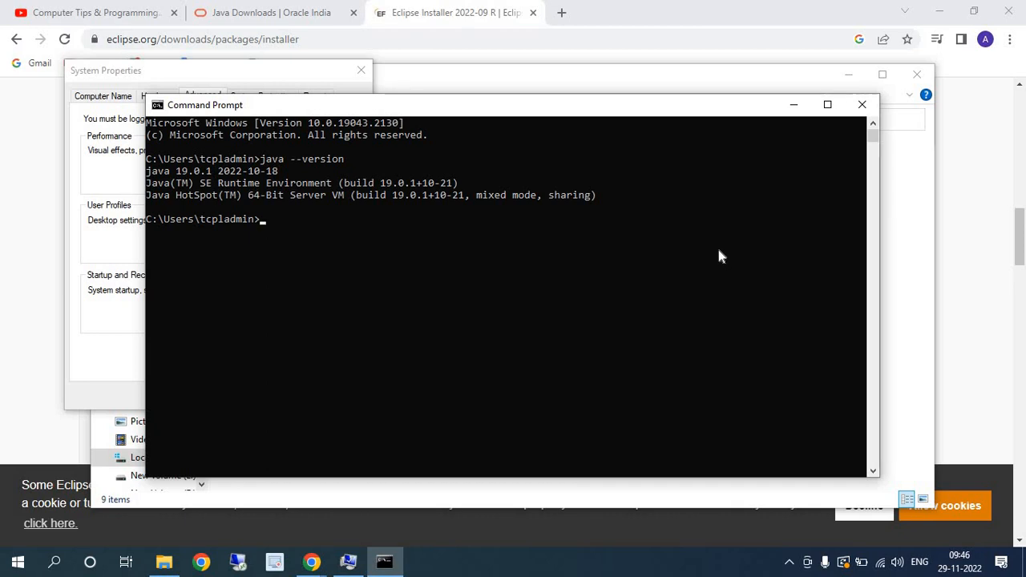
# - Switch to File Explorer and launch eclipse-inst-jre-win64 from the Downloads folder
pyautogui.click(177, 565)
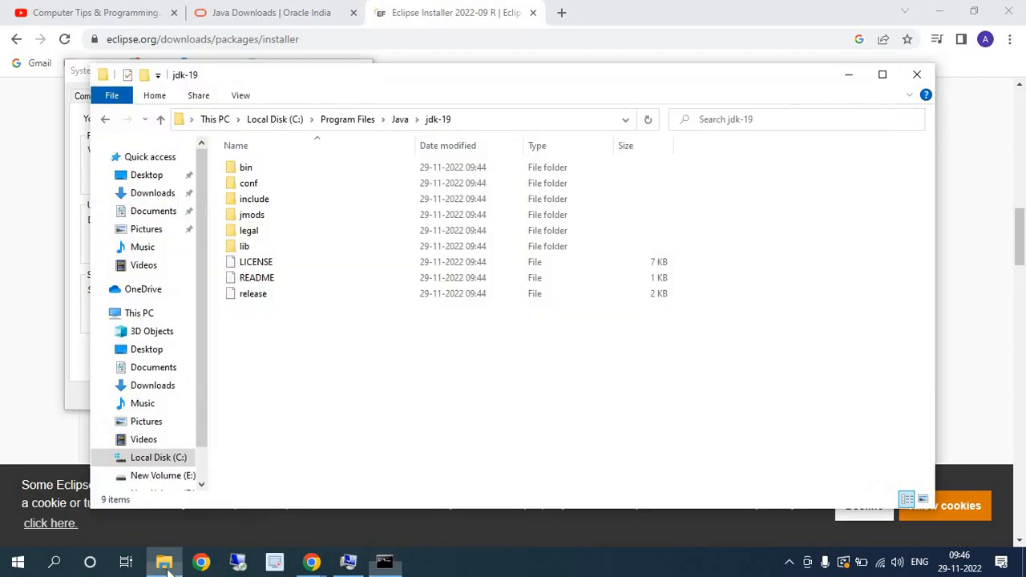
pyautogui.click(215, 119)
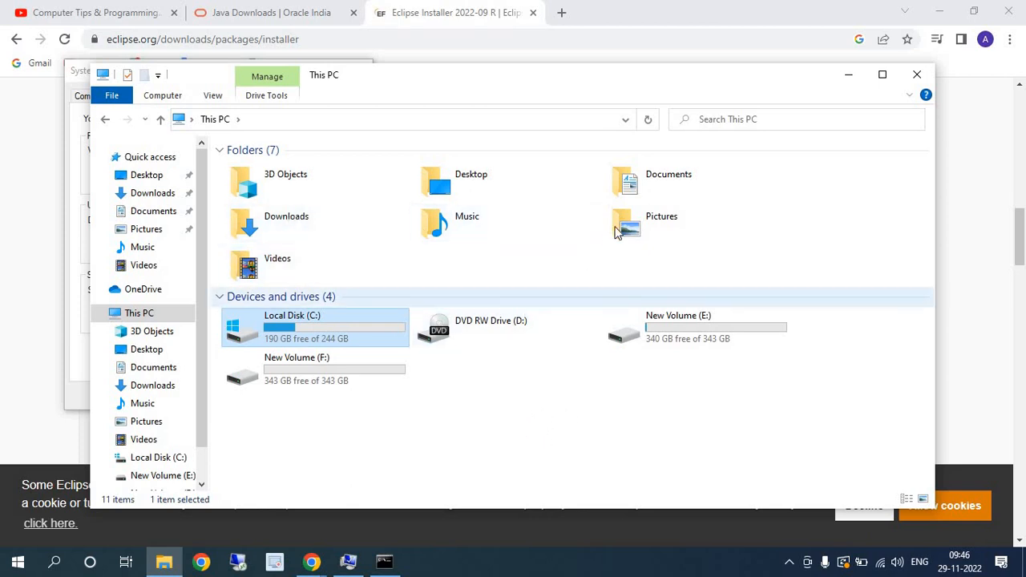
pyautogui.doubleClick(277, 223)
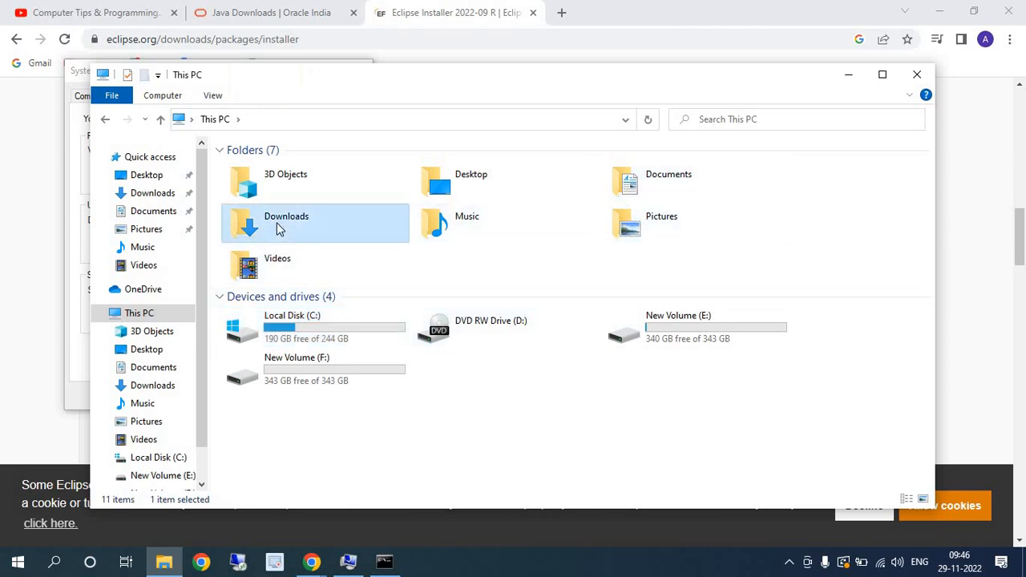
pyautogui.doubleClick(311, 252)
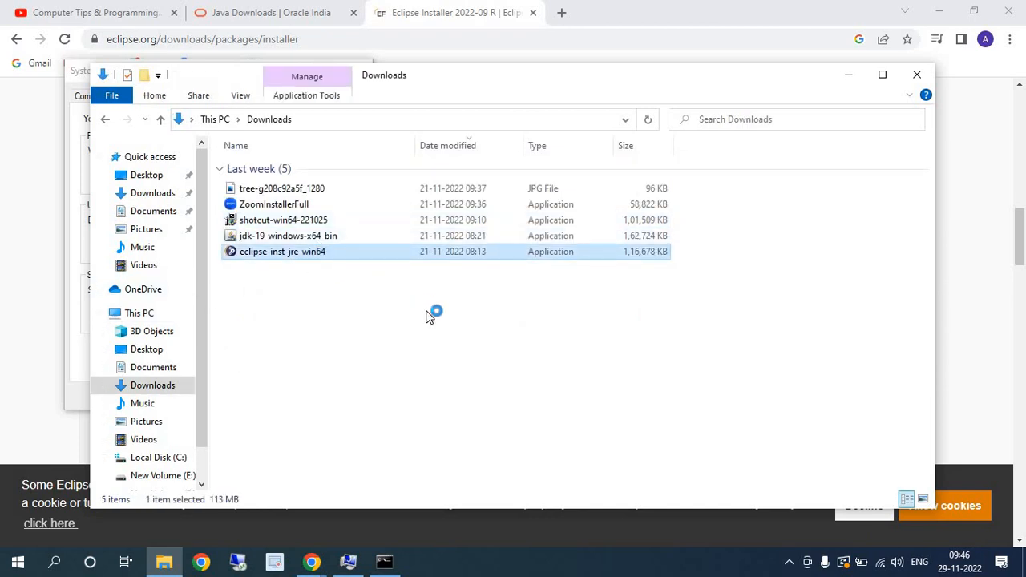
# - Minimize the Chrome, File Explorer and Command Prompt windows to clear the desktop for the Eclipse installer
pyautogui.click(613, 7)
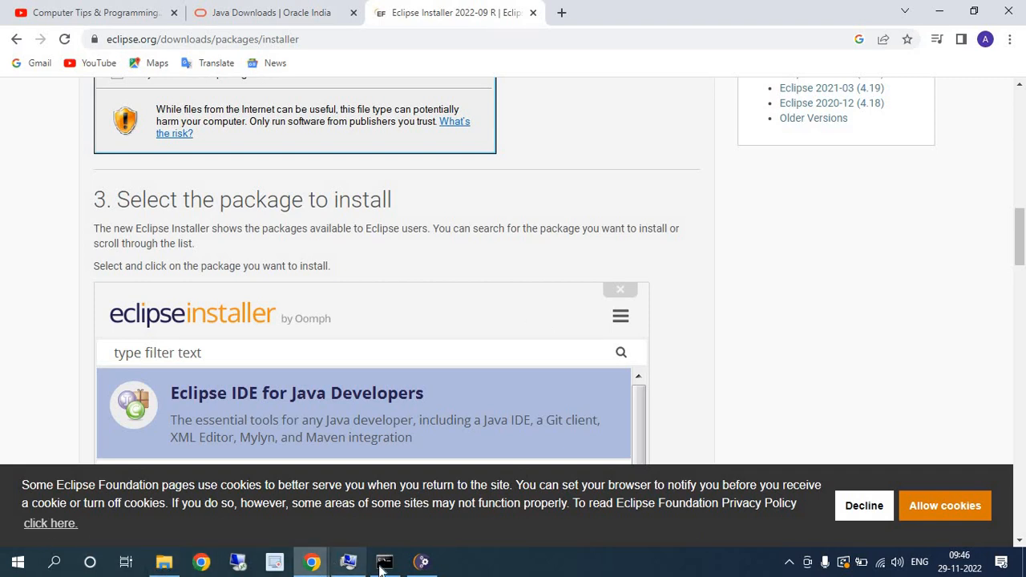
pyautogui.click(424, 566)
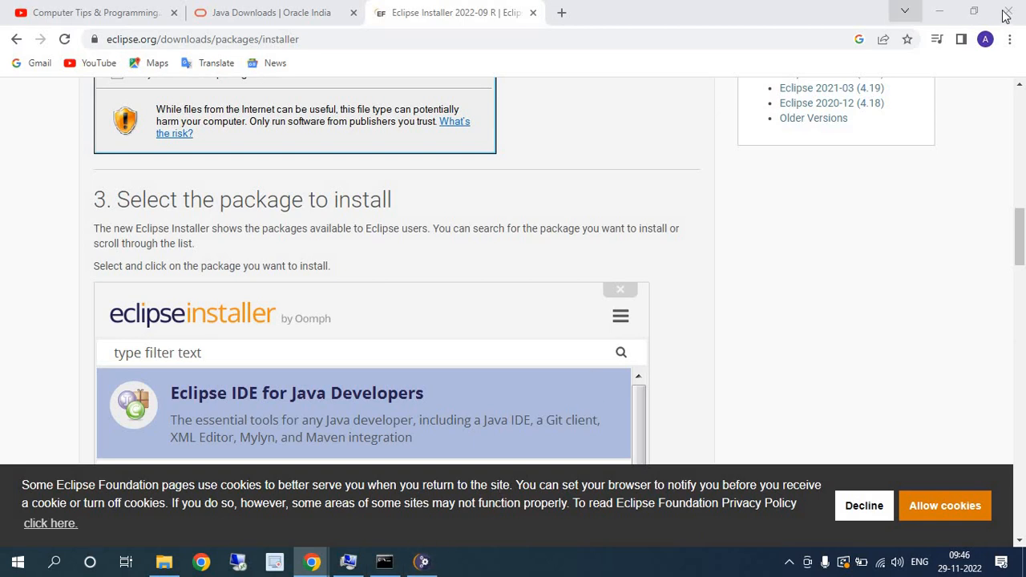
pyautogui.click(934, 10)
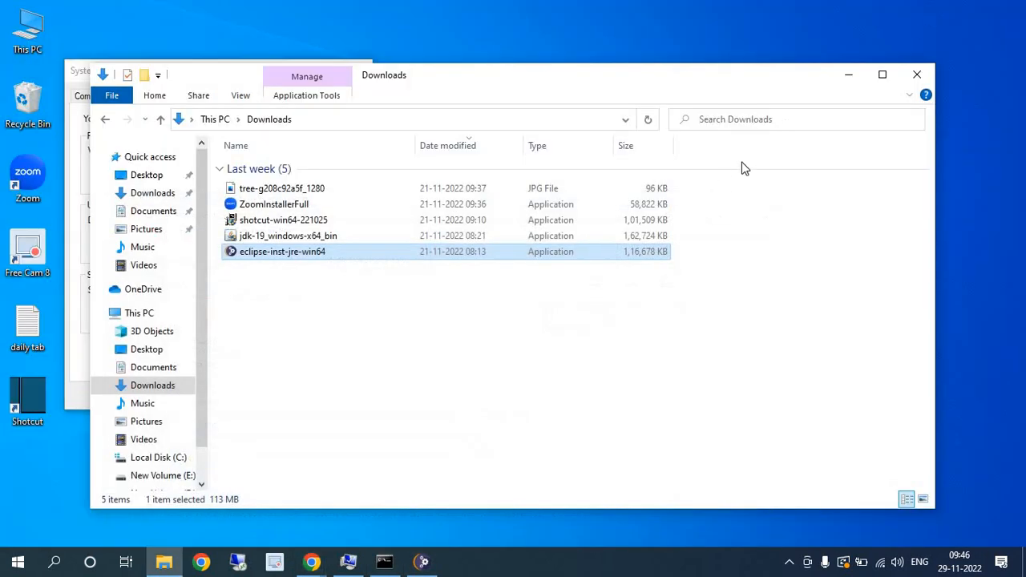
pyautogui.click(848, 74)
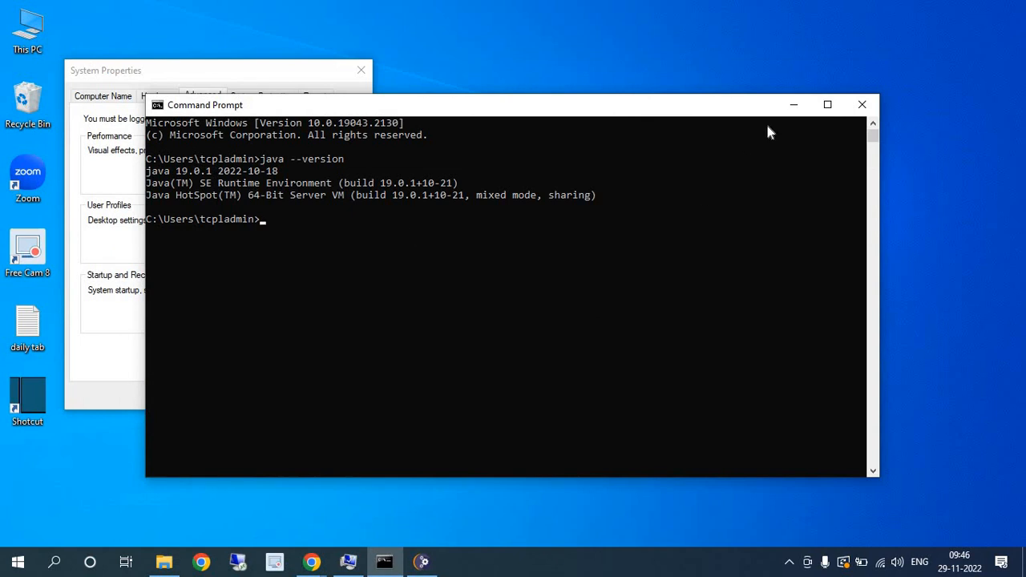
pyautogui.click(793, 104)
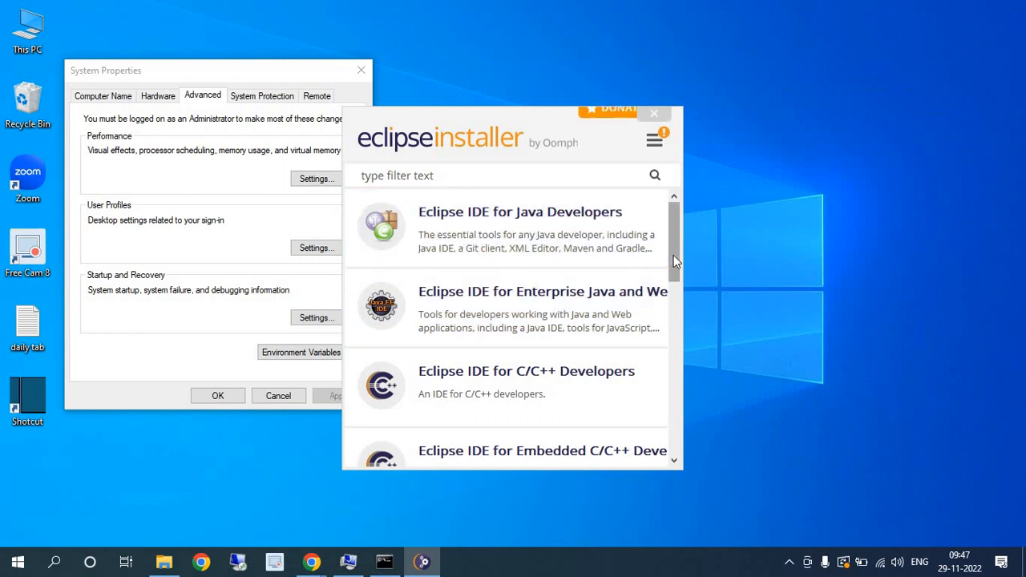
# - Install Eclipse IDE for Java Developers with the jdk-19 VM, the default installation folder, a start menu entry and a desktop shortcut
pyautogui.moveTo(673, 256)
pyautogui.mouseDown()
pyautogui.moveTo(671, 367)
pyautogui.moveTo(668, 245)
pyautogui.mouseUp()
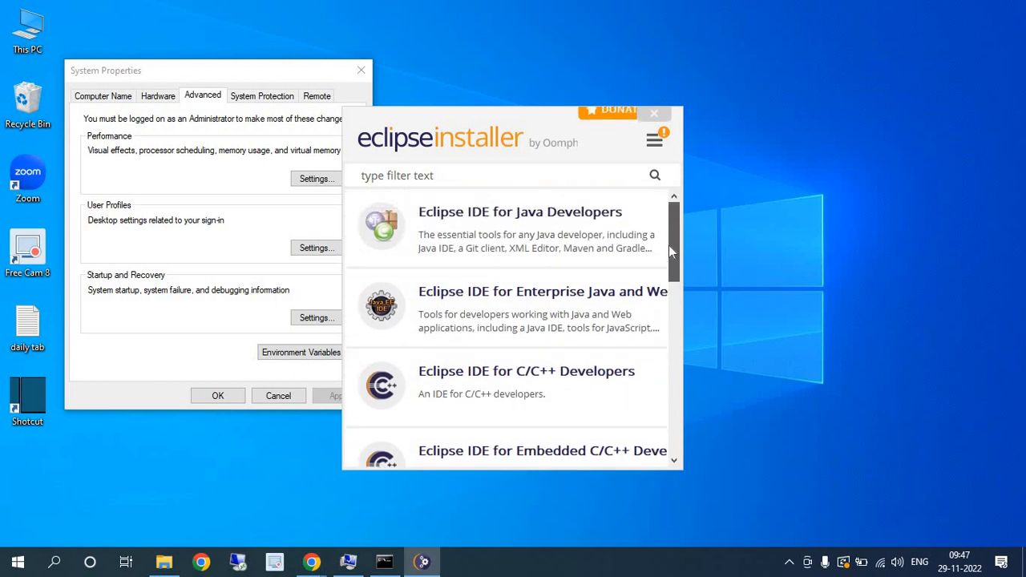
pyautogui.click(514, 216)
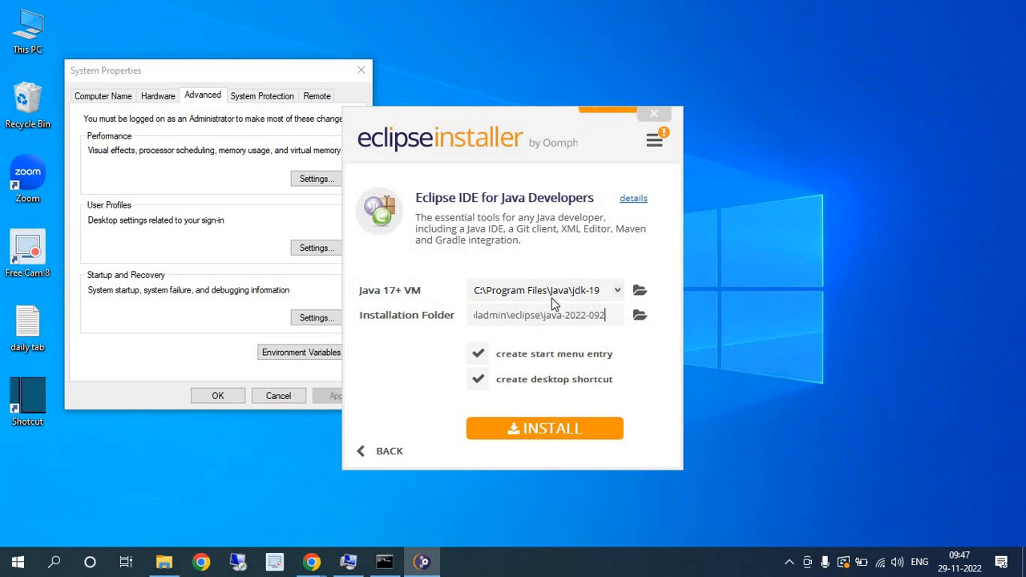
pyautogui.click(557, 428)
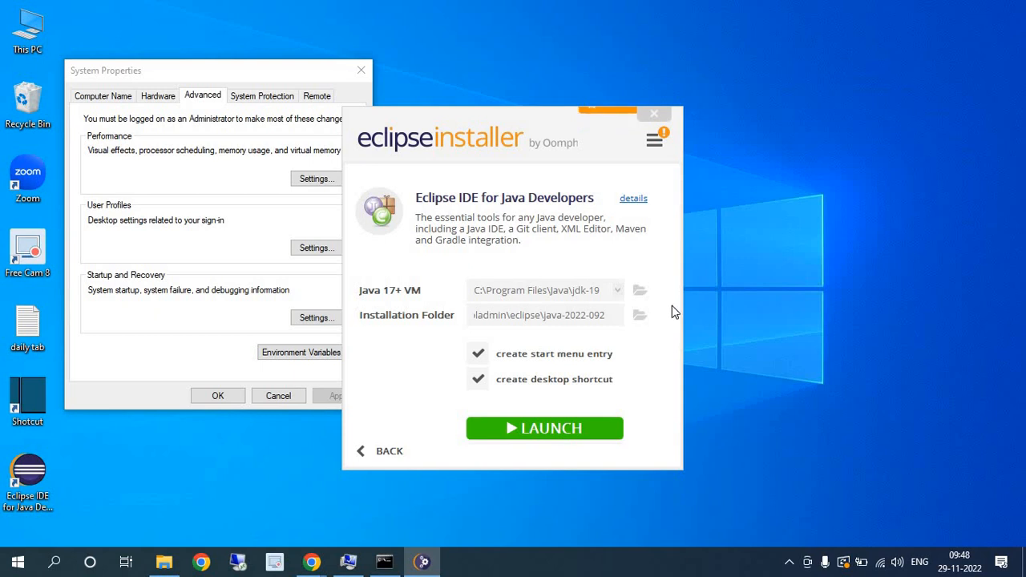
# - Launch the installed Eclipse IDE with the default eclipse-workspace directory and maximize its window
pyautogui.click(584, 440)
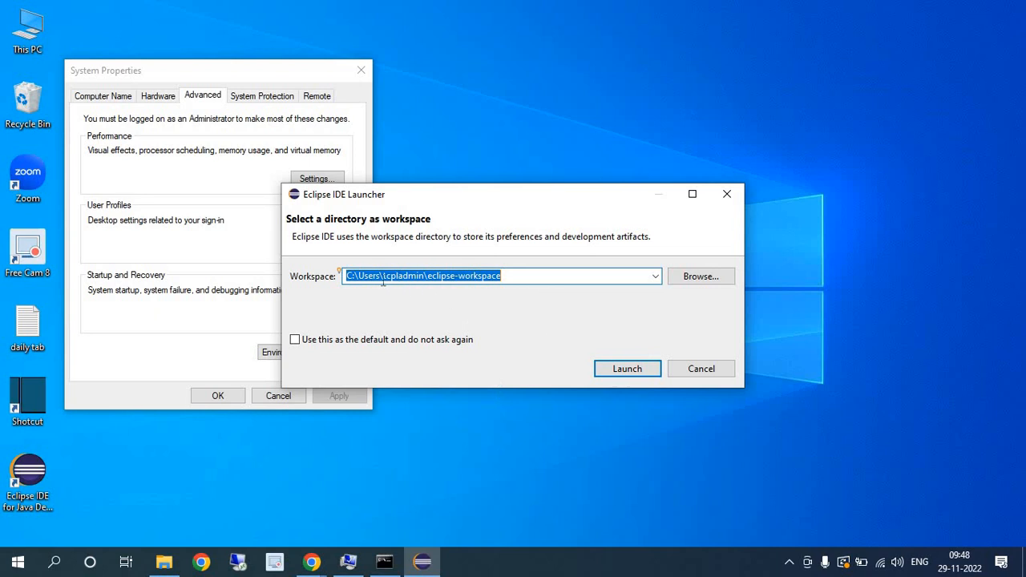
pyautogui.click(634, 370)
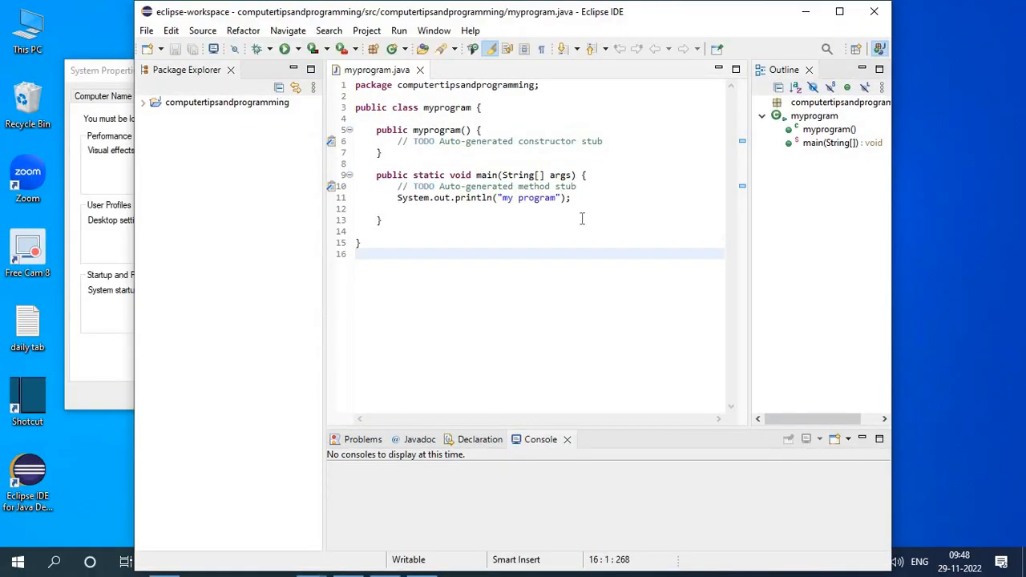
pyautogui.click(839, 11)
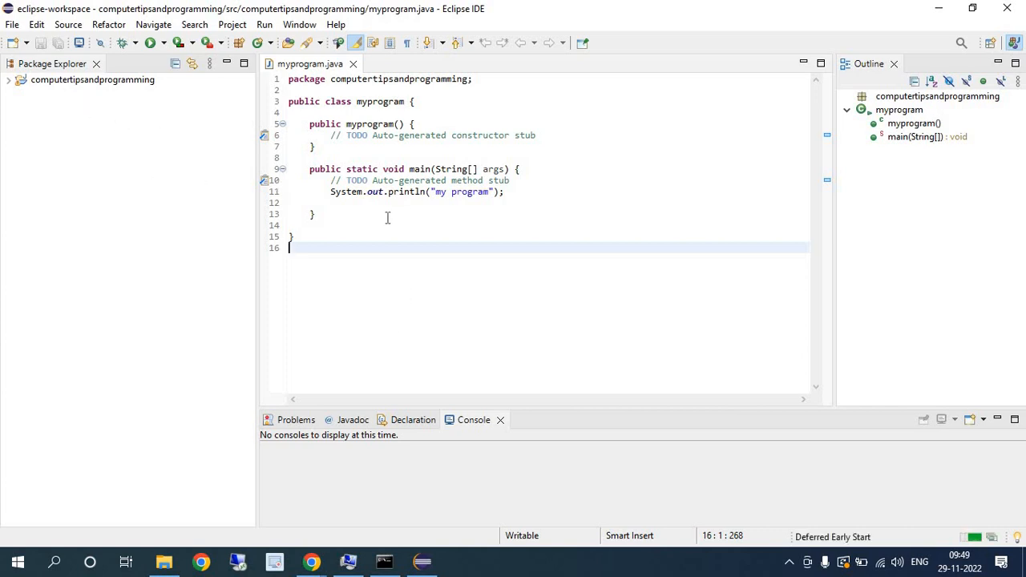
# - Start a new Java project and name it with the owner's first name followed directly by "Project"
pyautogui.click(9, 25)
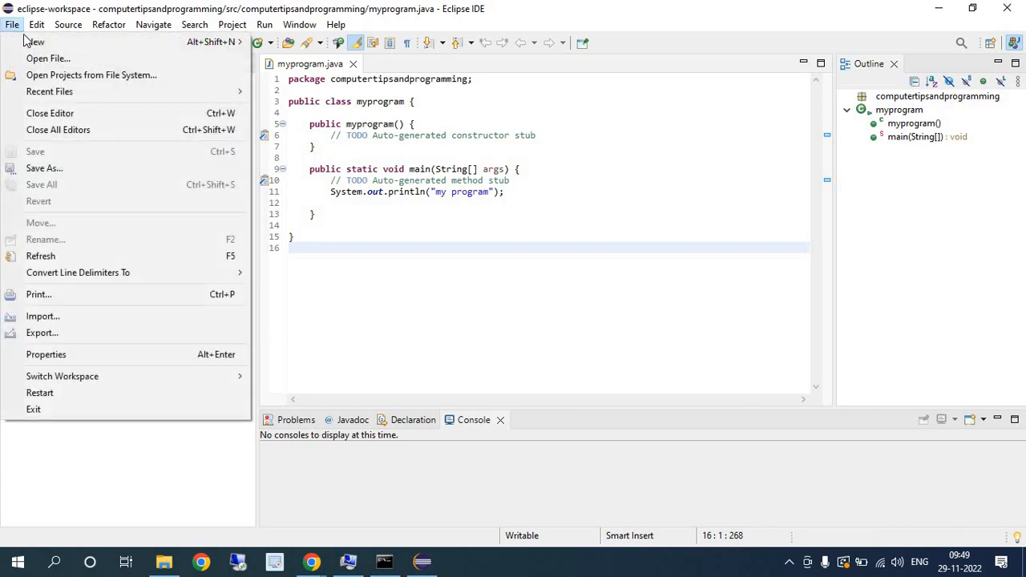
pyautogui.moveTo(142, 44)
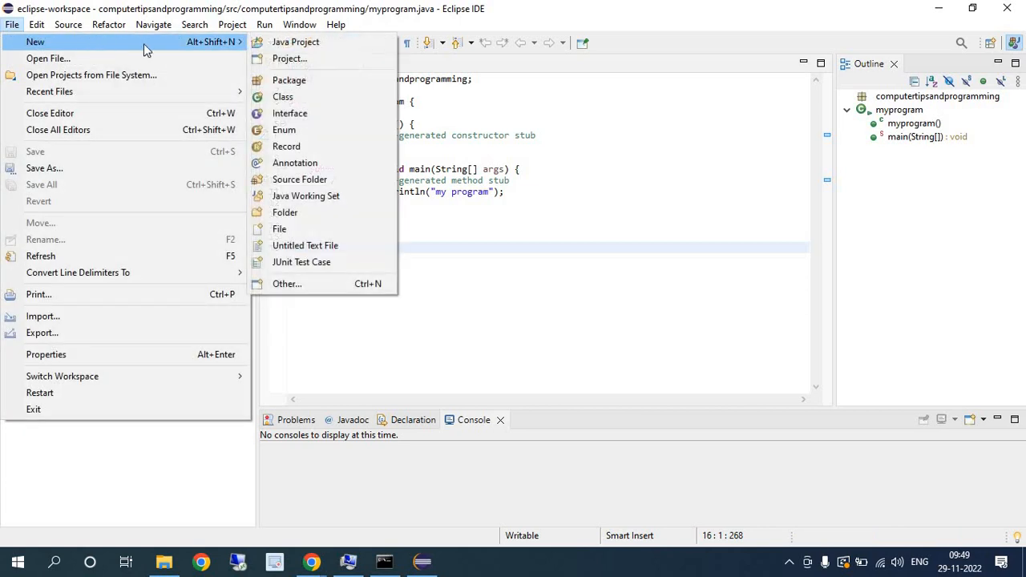
pyautogui.click(323, 46)
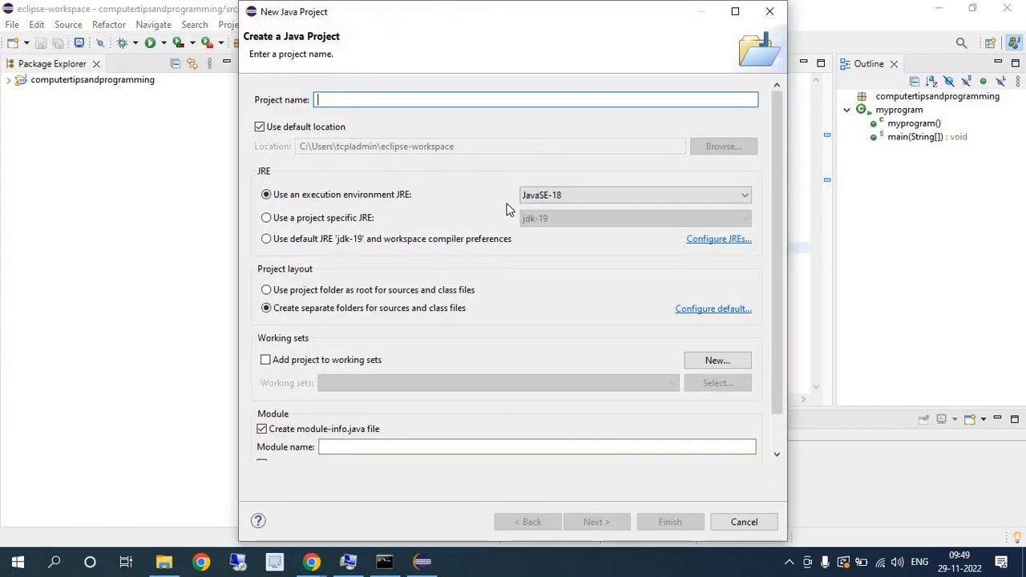
pyautogui.write('c')
pyautogui.press('BackSpace')
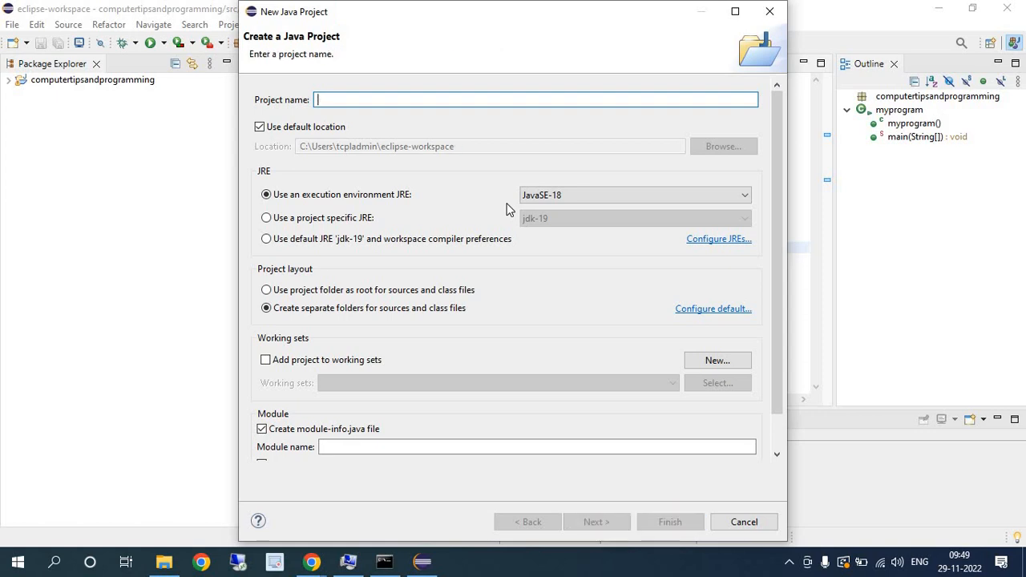
pyautogui.write('Avinas')
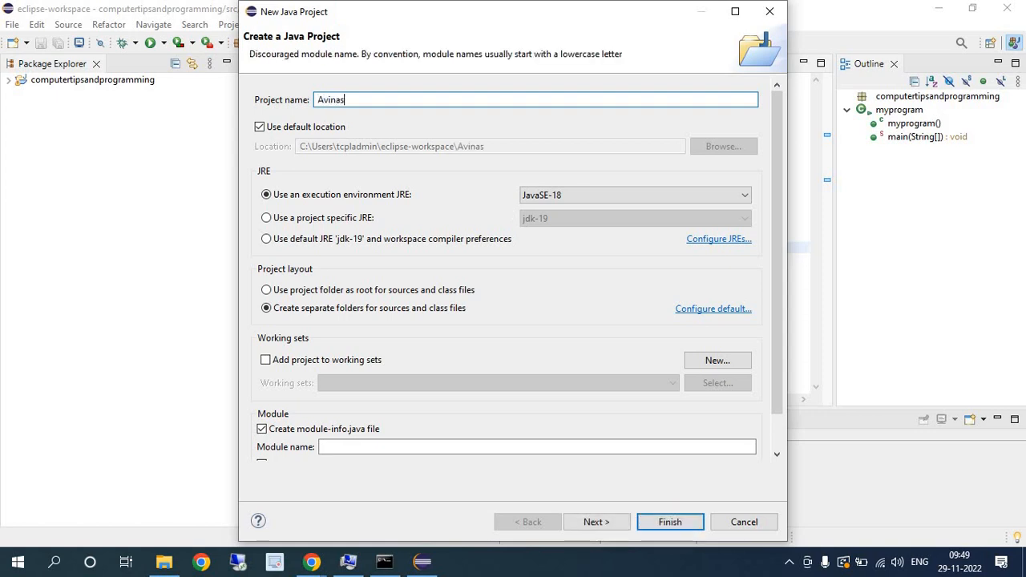
pyautogui.write('hProjex')
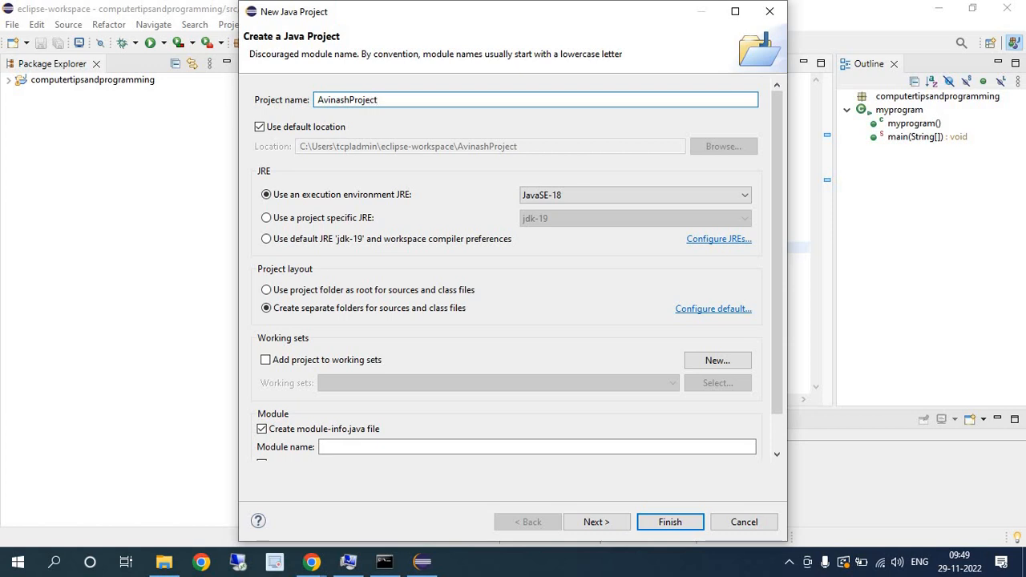
# - Set the project to use the project-specific JRE jdk-19, finish creating it, and expand it in the Package Explorer
pyautogui.click(267, 219)
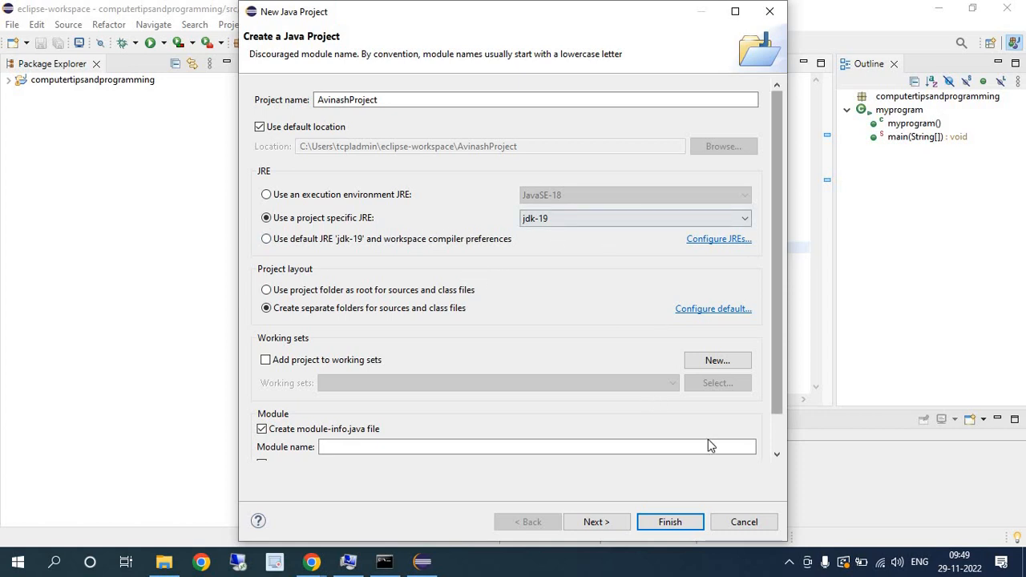
pyautogui.click(666, 525)
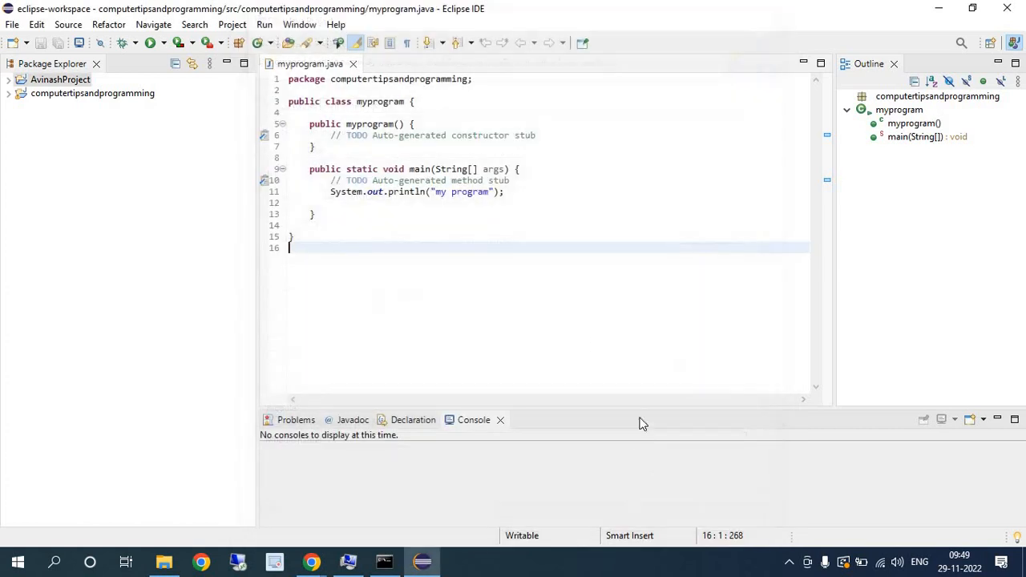
pyautogui.click(10, 80)
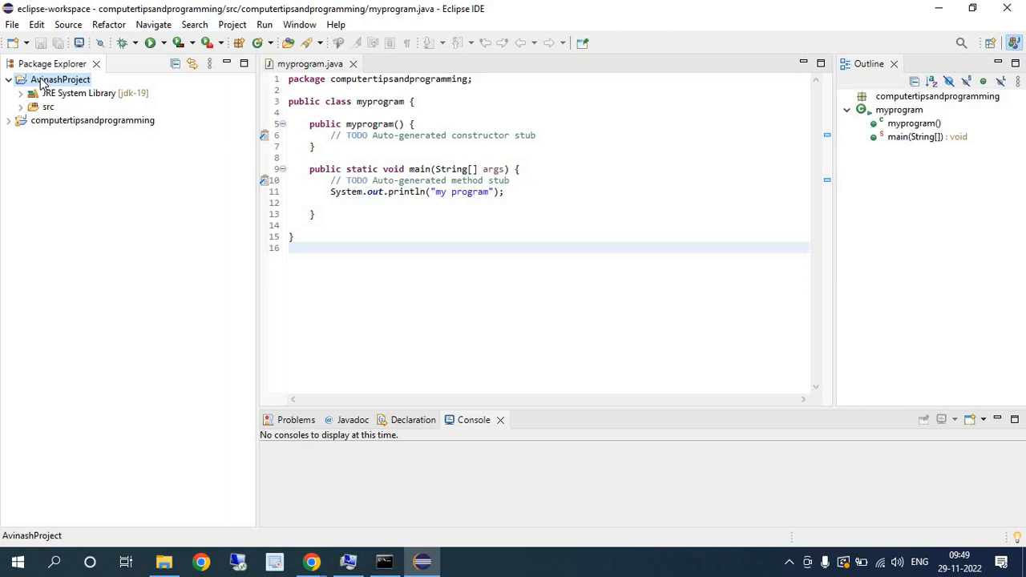
# - Create a public class named myProject with a public static void main method stub in the new project
pyautogui.rightClick(42, 83)
pyautogui.moveTo(194, 85)
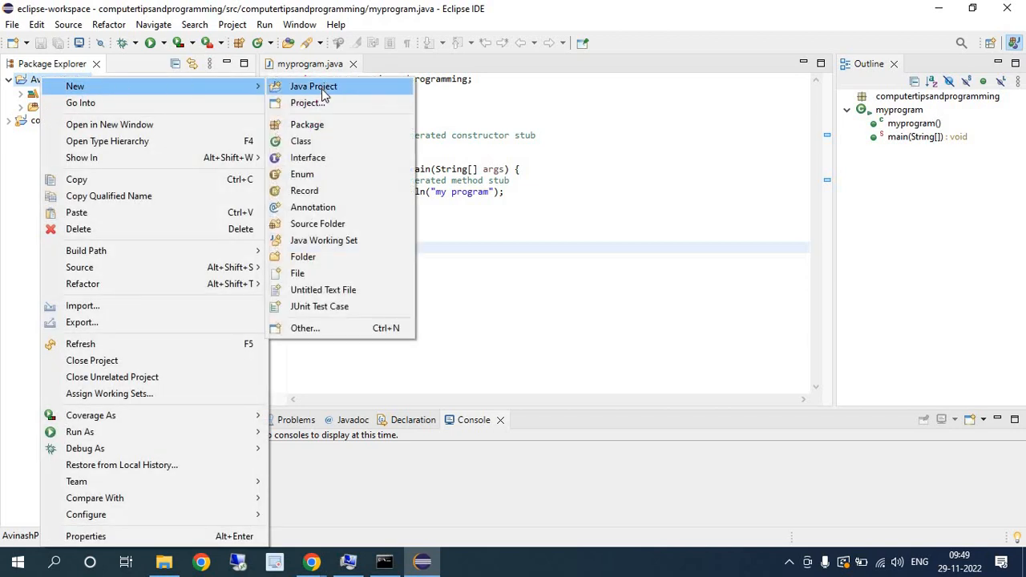
pyautogui.click(335, 152)
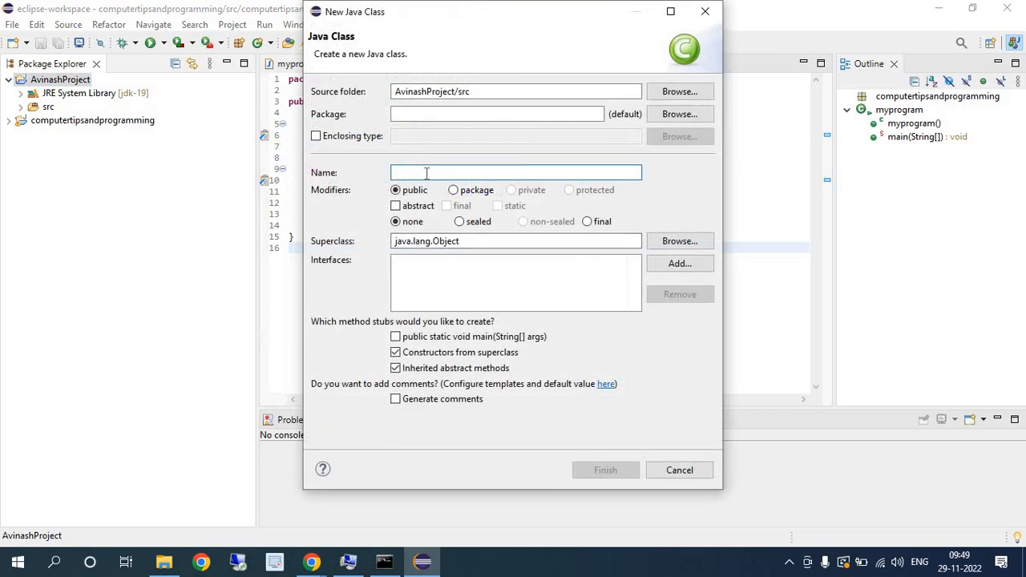
pyautogui.write('myProject')
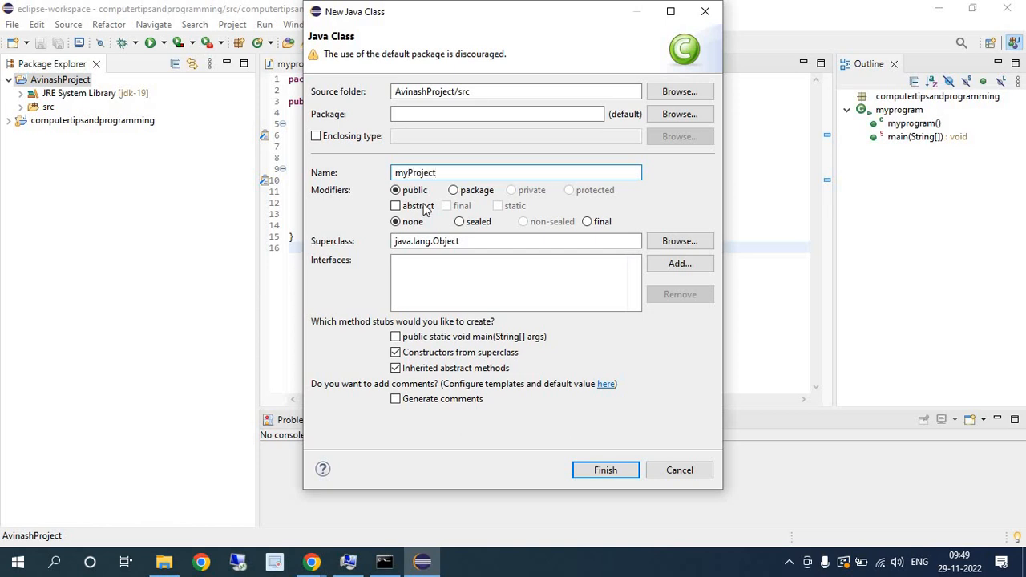
pyautogui.click(437, 337)
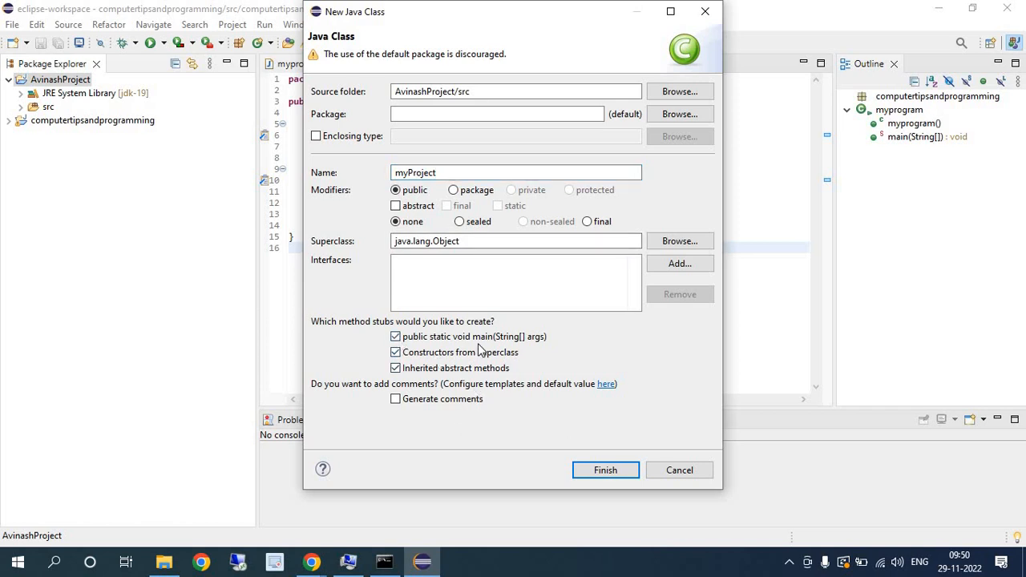
pyautogui.click(600, 471)
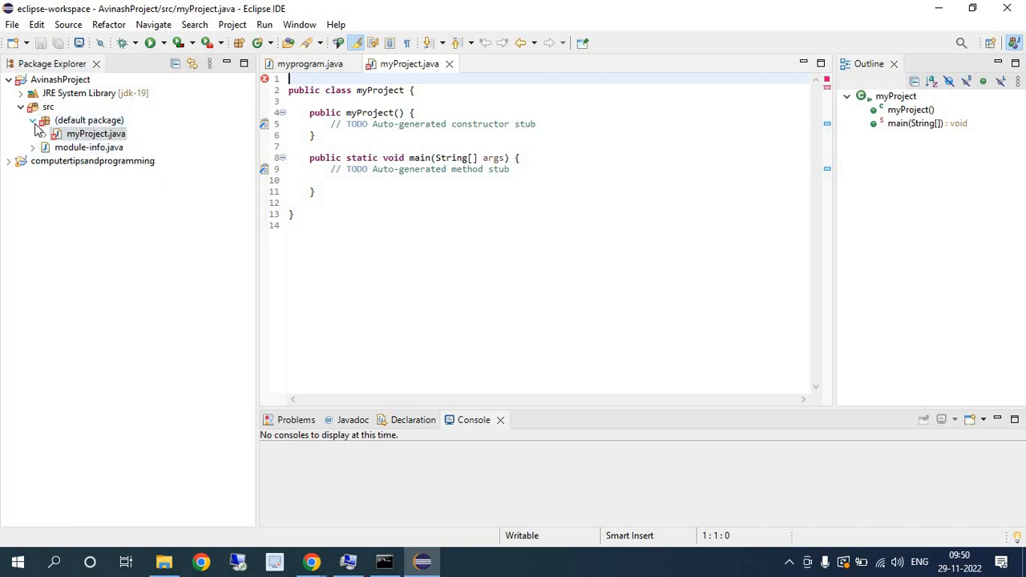
# - Check the package line in myprogram.java and add a package statement with the new project's name on line 1 of myProject.java
pyautogui.click(65, 134)
pyautogui.click(524, 239)
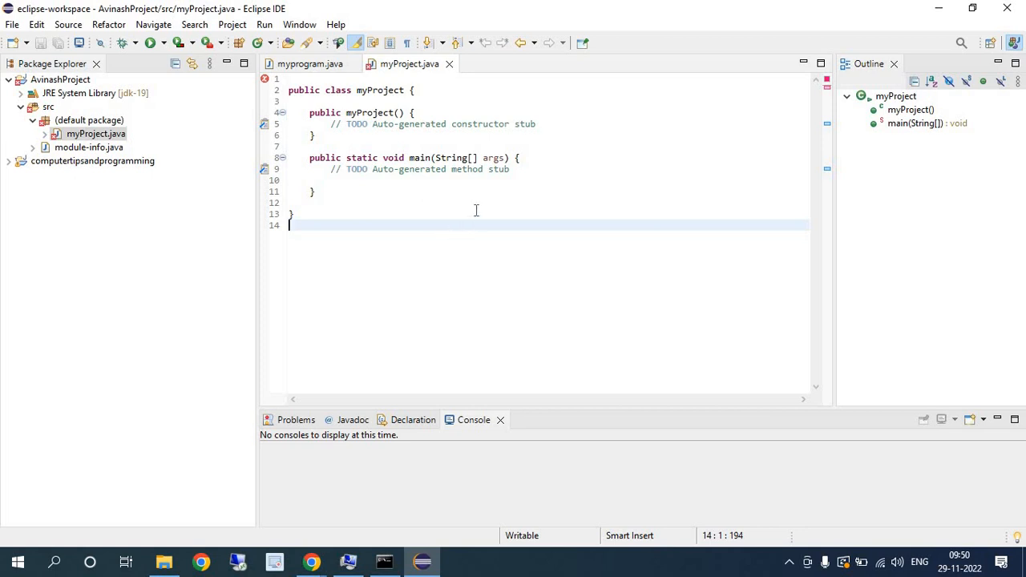
pyautogui.click(295, 80)
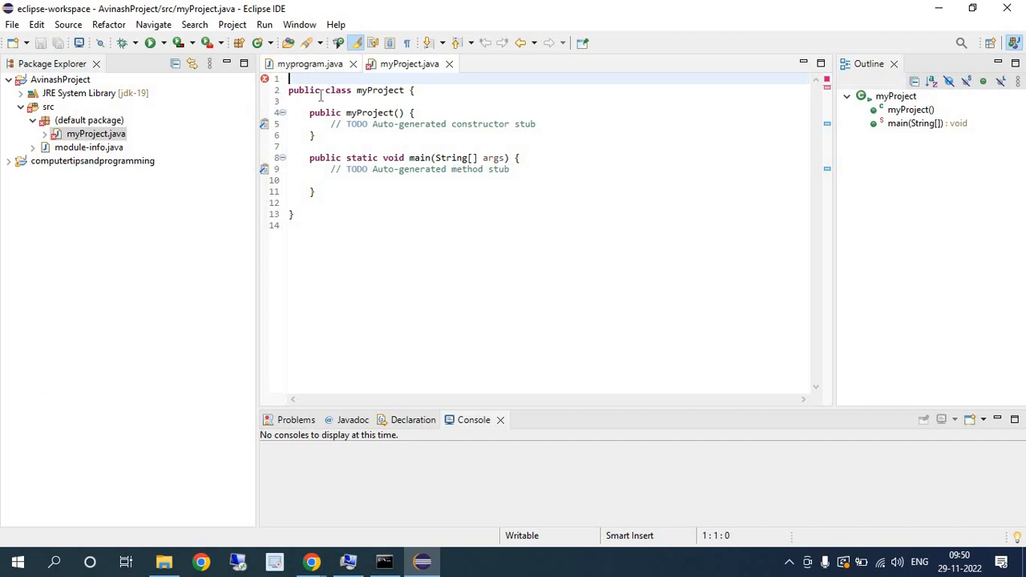
pyautogui.click(310, 64)
pyautogui.moveTo(474, 79); pyautogui.dragTo(289, 79)
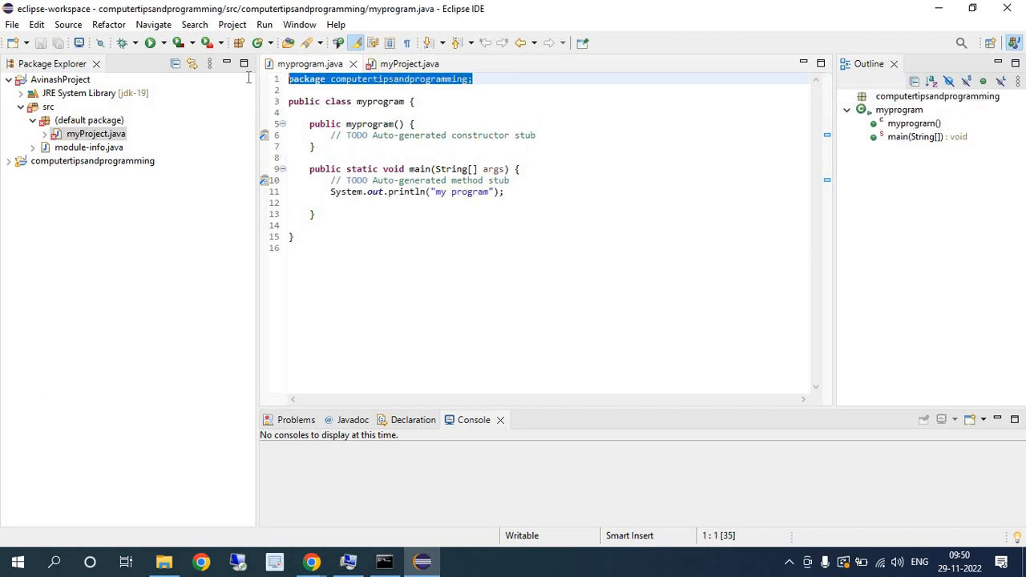
pyautogui.click(428, 66)
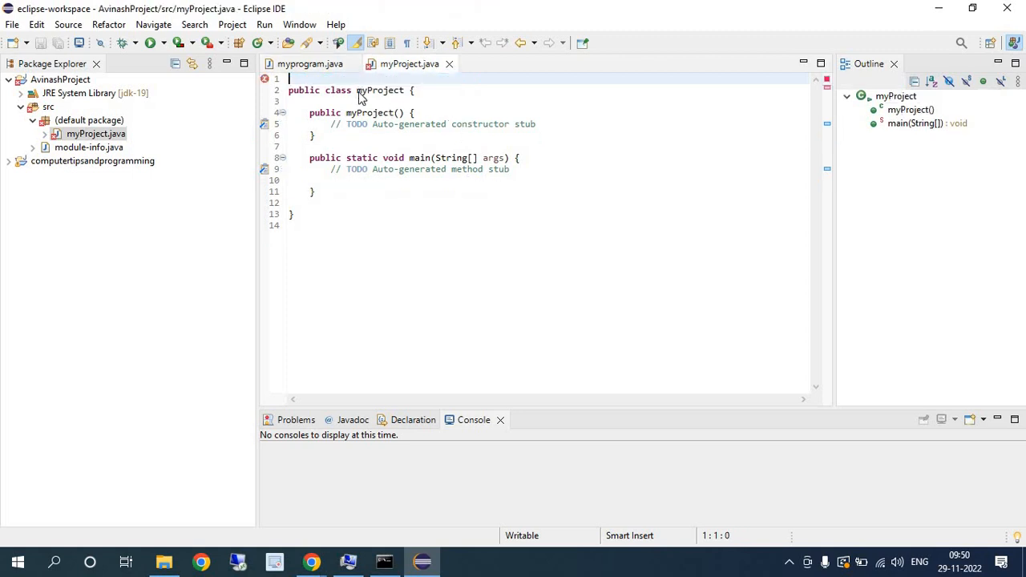
pyautogui.write('pakage ')
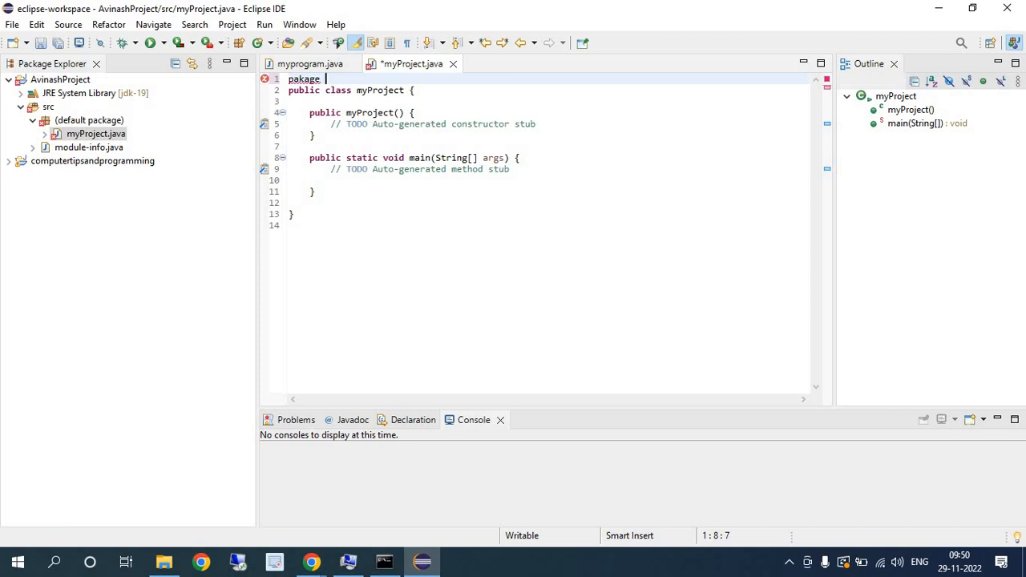
pyautogui.write('Avinash')
pyautogui.write('Project;')
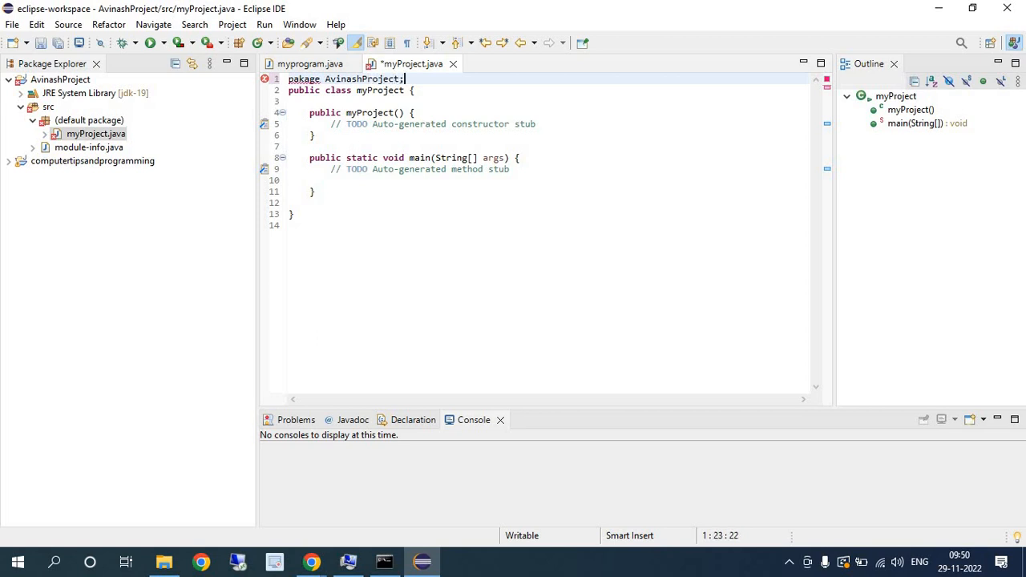
# - Correct the misspelled keyword on line 1 of myProject.java to package
pyautogui.click(303, 79)
pyautogui.moveTo(314, 83)
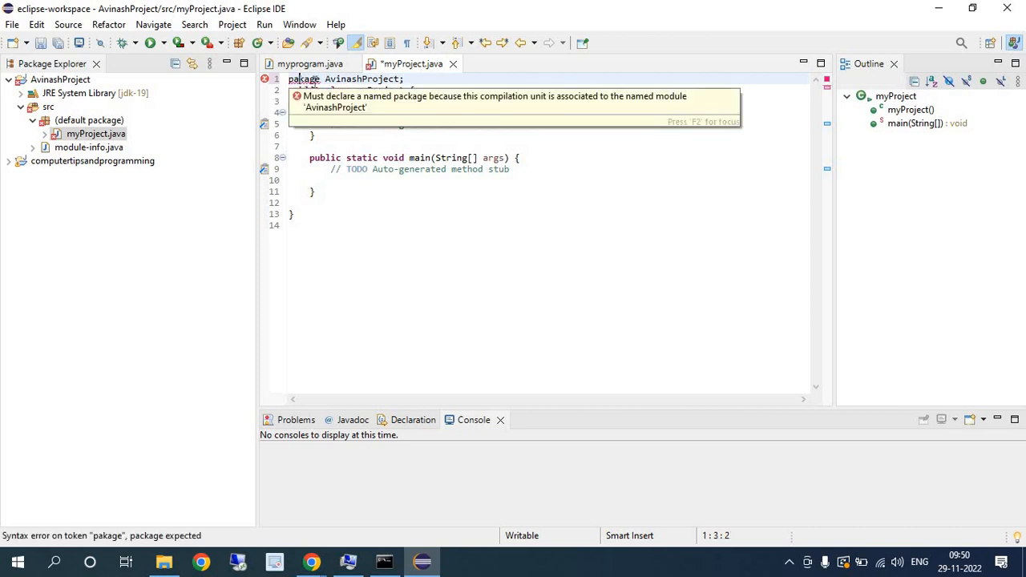
pyautogui.click(316, 80)
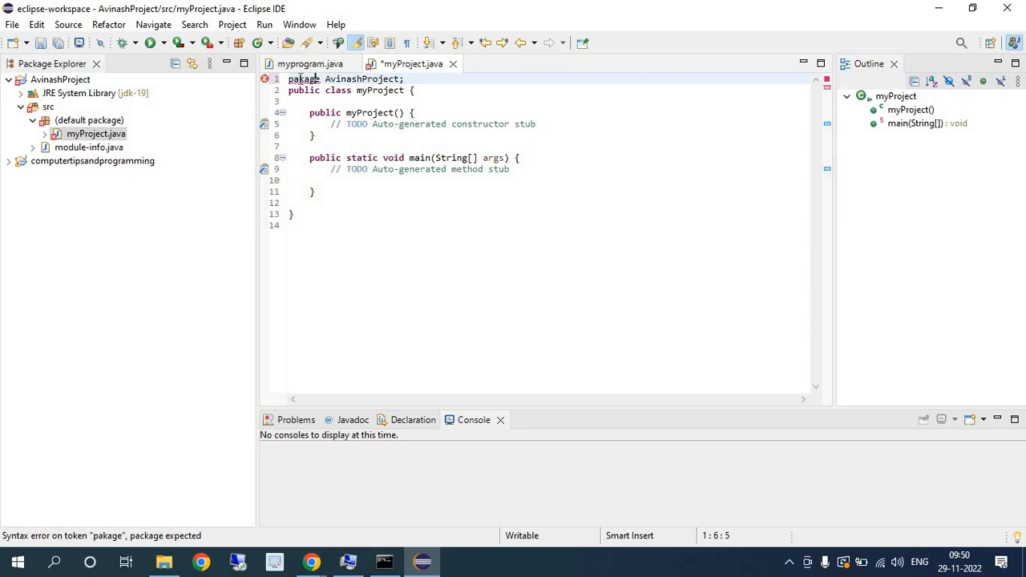
pyautogui.write('c')
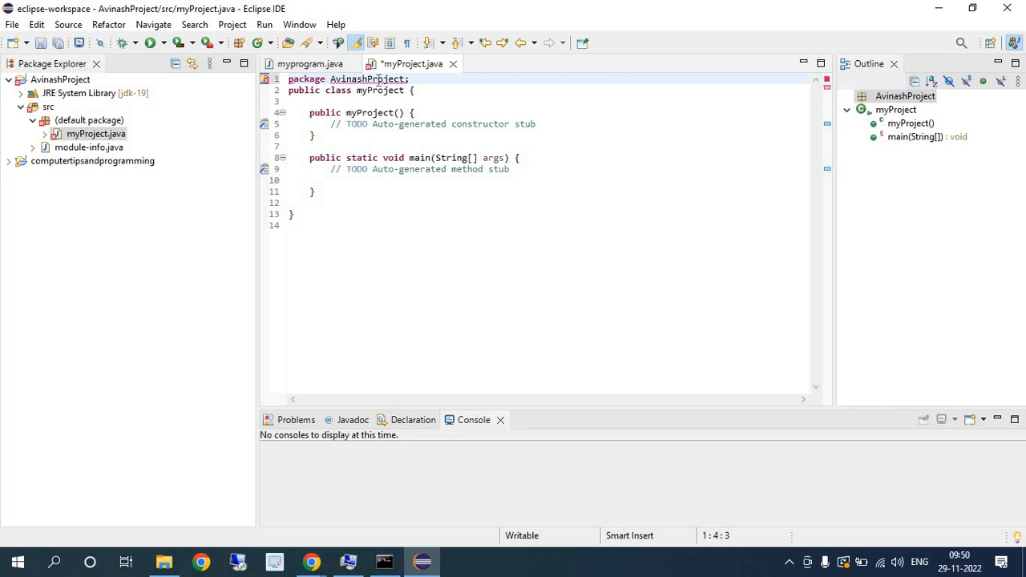
# - Apply the quick fix that moves myProject.java to the declared package, and expand that package in the Package Explorer
pyautogui.moveTo(379, 80)
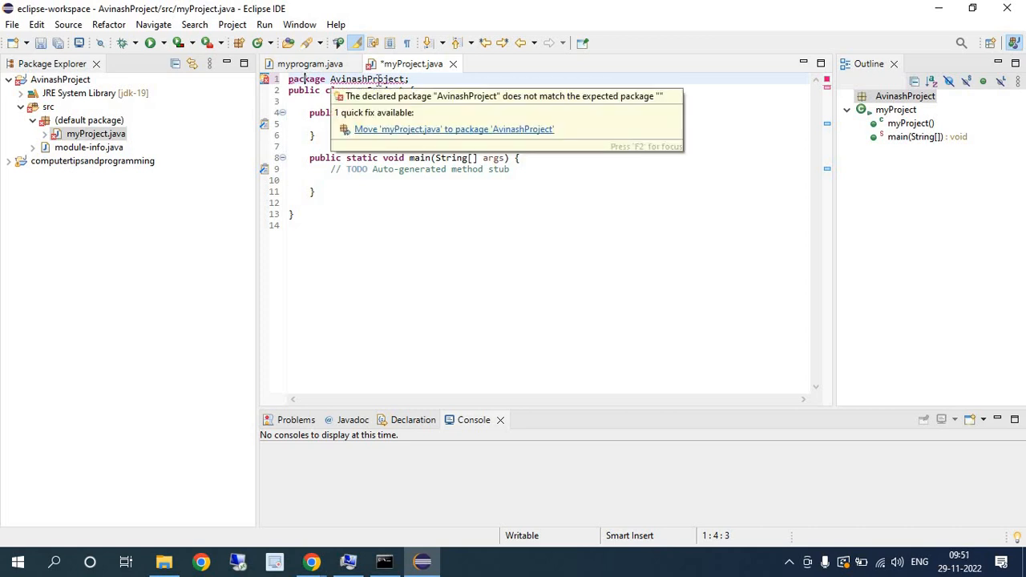
pyautogui.click(430, 129)
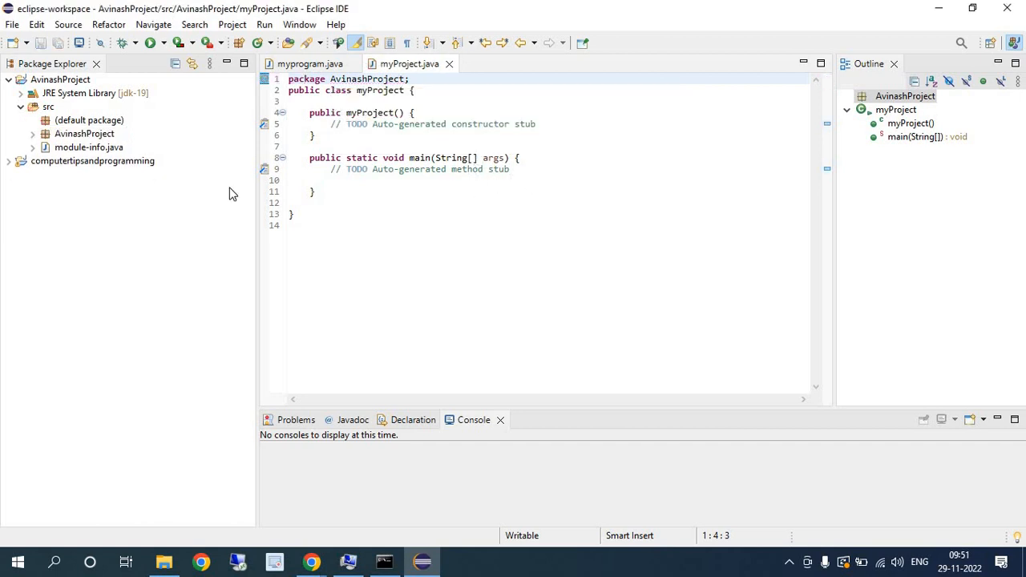
pyautogui.click(84, 134)
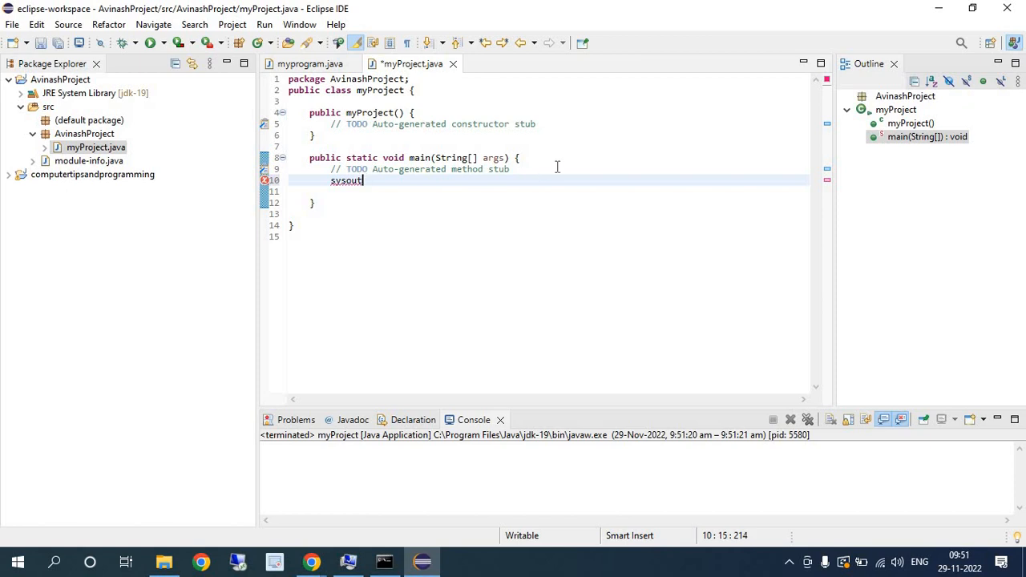
# - Expand sysout in the main method into a System.out.println statement printing "my first program", and save myProject.java
pyautogui.hotkey('ctrl', 'space')
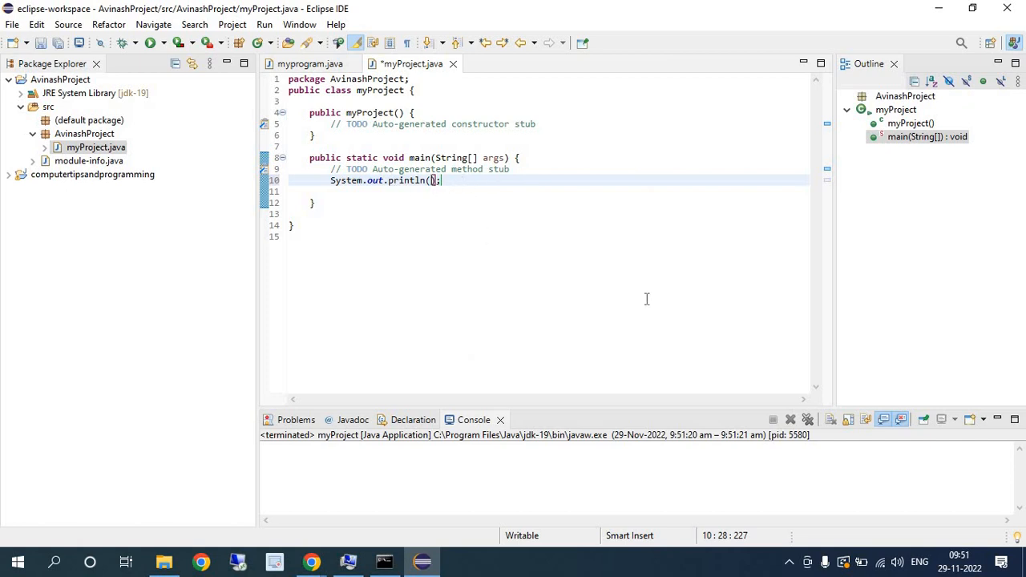
pyautogui.write('"')
pyautogui.write('m')
pyautogui.write('y ')
pyautogui.write('first')
pyautogui.write(' progr')
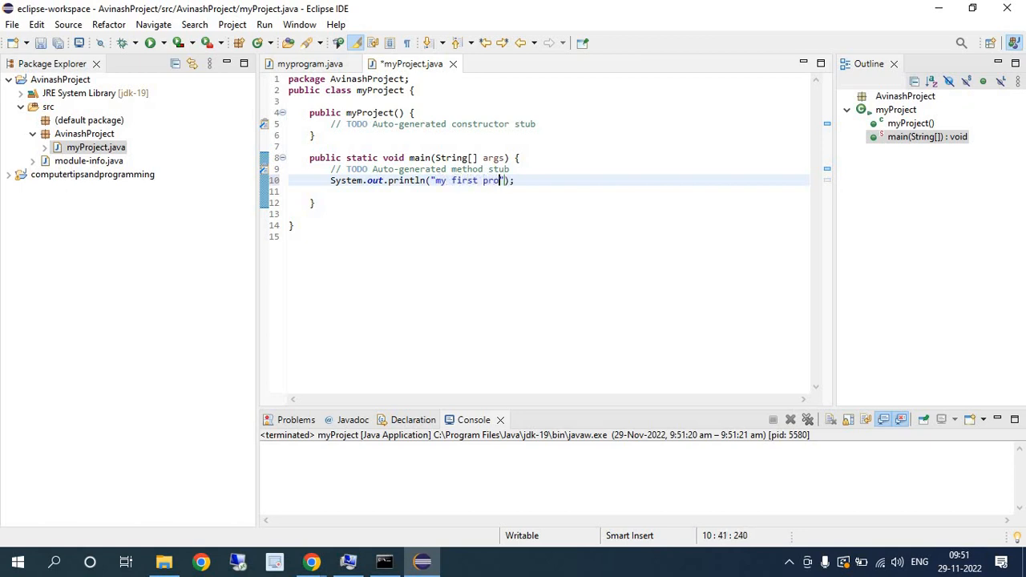
pyautogui.write('am')
pyautogui.click(12, 24)
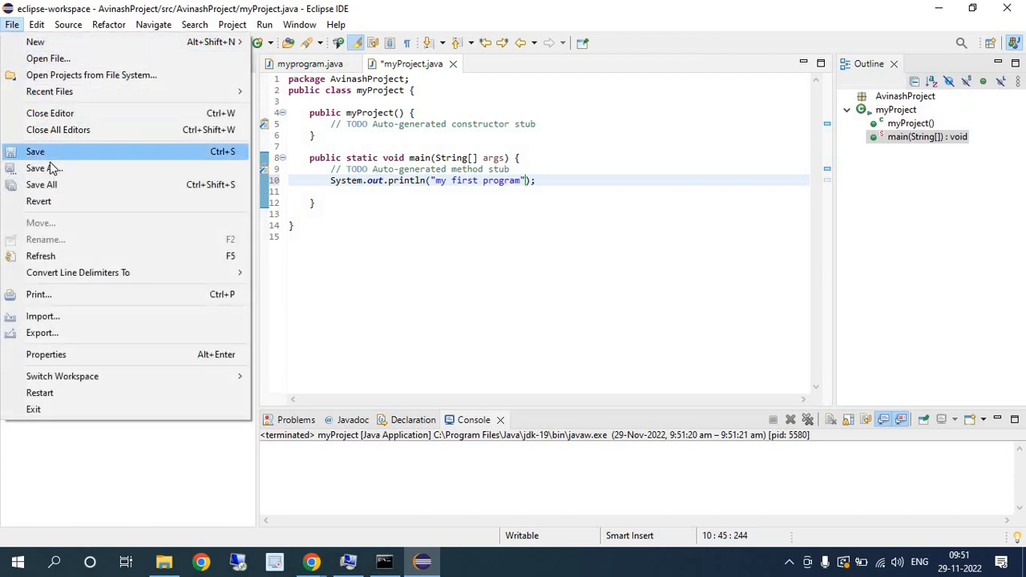
pyautogui.click(37, 152)
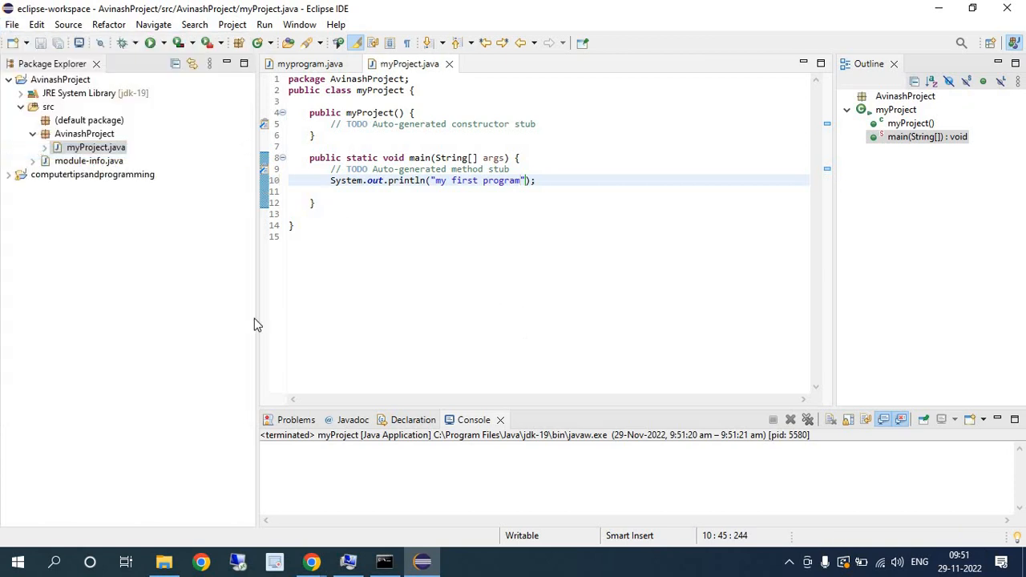
# - Run myProject.java as a Java application and highlight its output in the console
pyautogui.rightClick(80, 150)
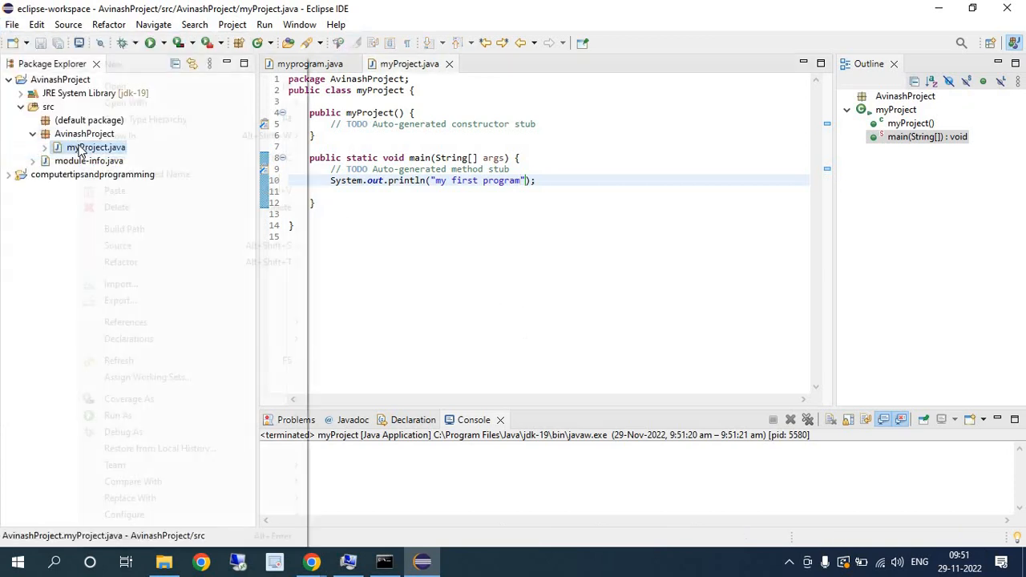
pyautogui.moveTo(158, 423)
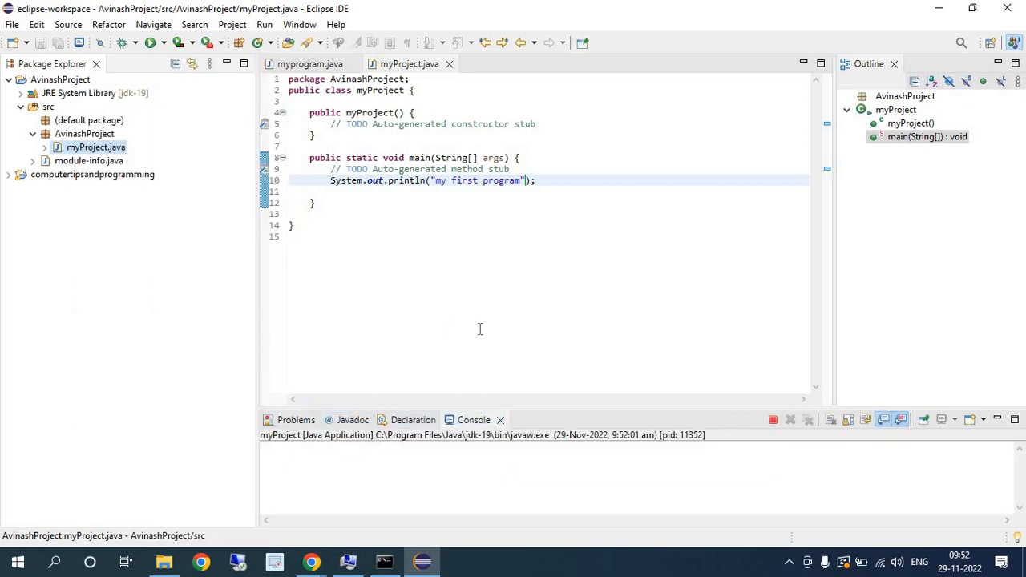
pyautogui.moveTo(353, 449); pyautogui.dragTo(246, 447)
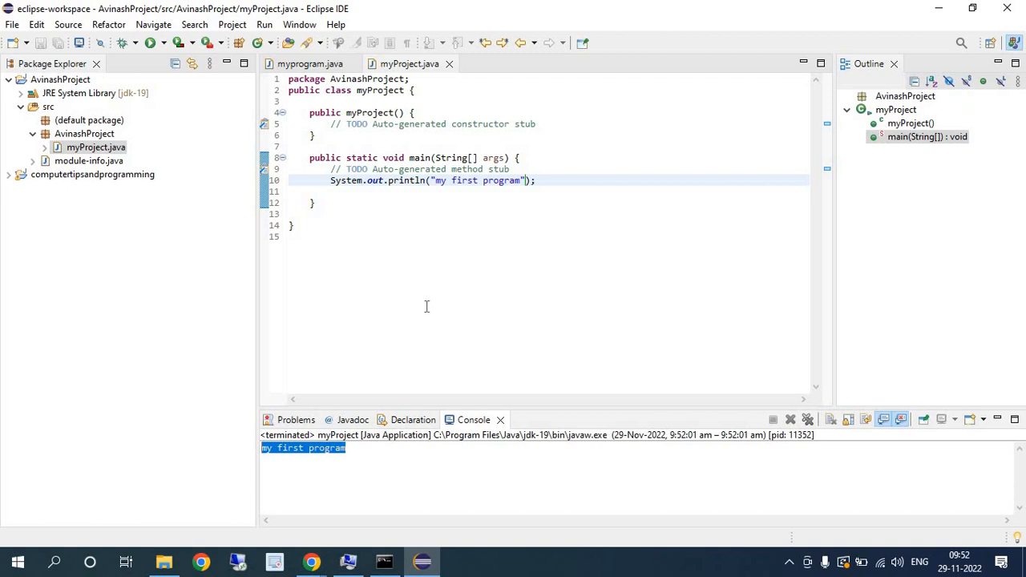